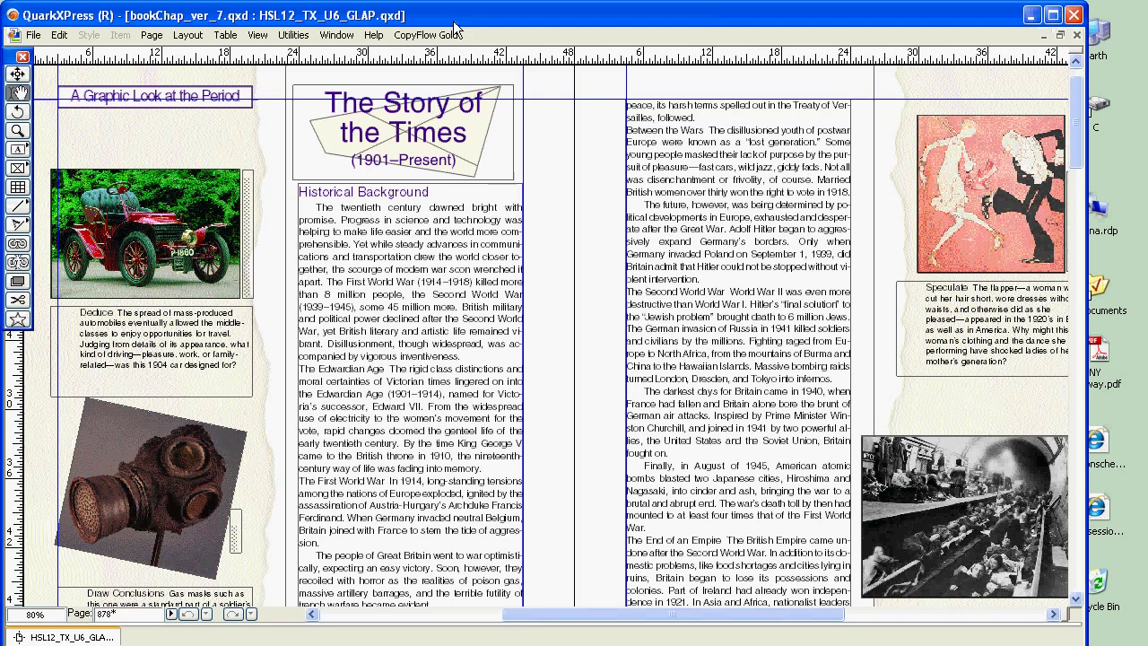
# Confirm the CopyFlow Gold preferences export with Unicode (UTF-16) encoding.
pyautogui.moveTo(1072, 149)
pyautogui.mouseDown()
pyautogui.moveTo(1079, 415)
pyautogui.moveTo(1067, 543)
pyautogui.moveTo(1061, 142)
pyautogui.mouseUp()
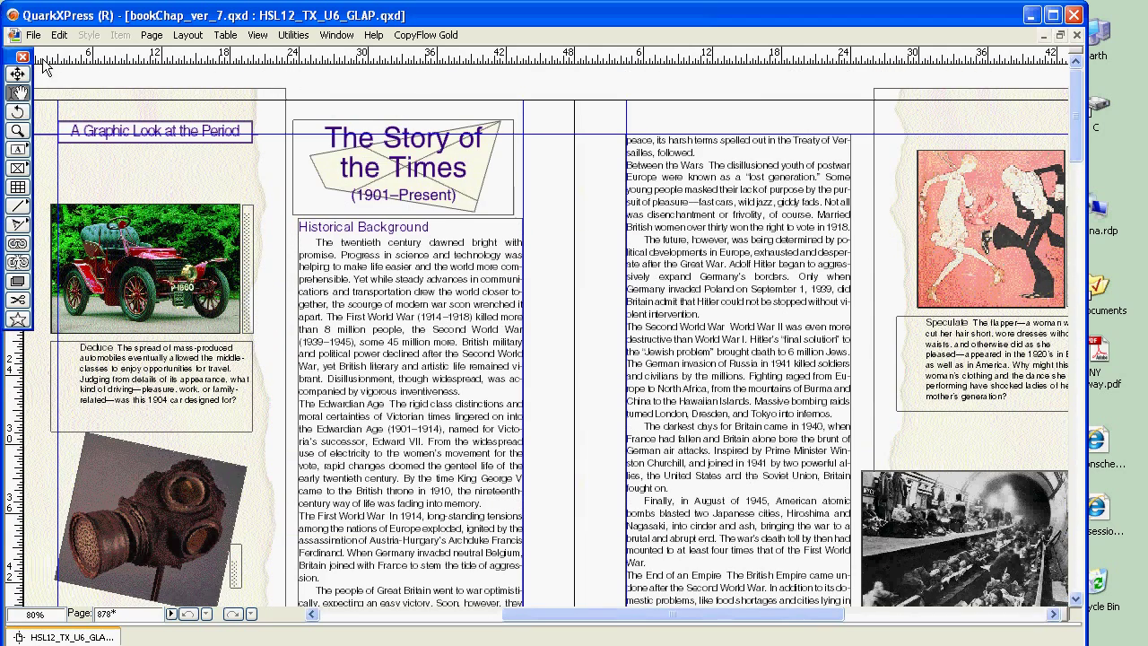
pyautogui.click(415, 37)
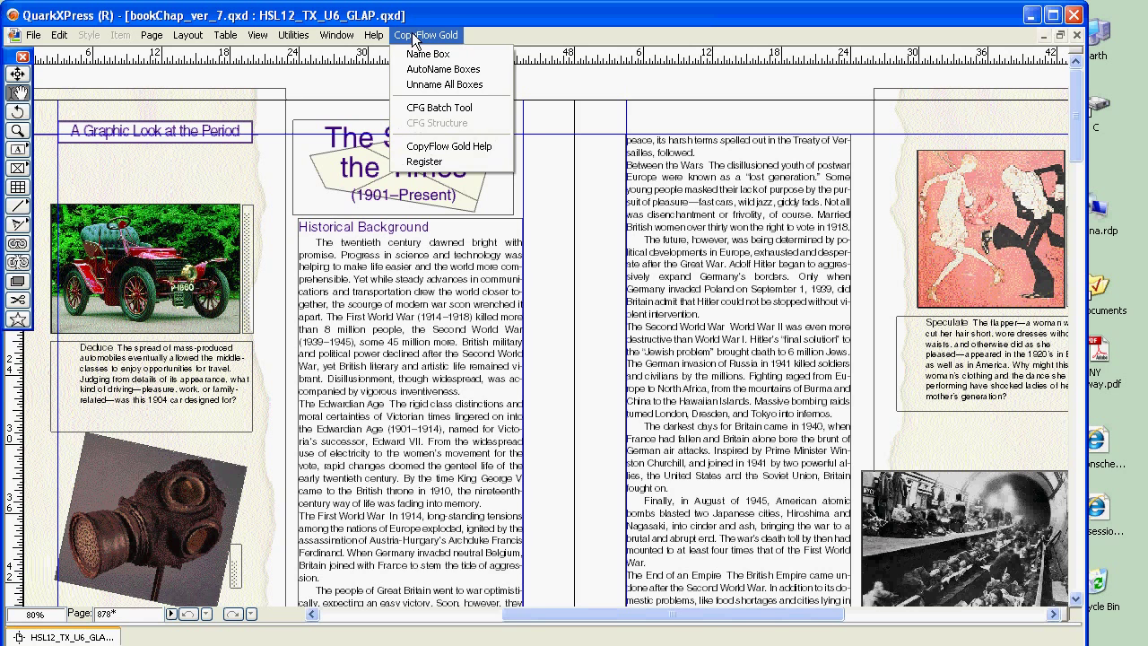
pyautogui.click(414, 38)
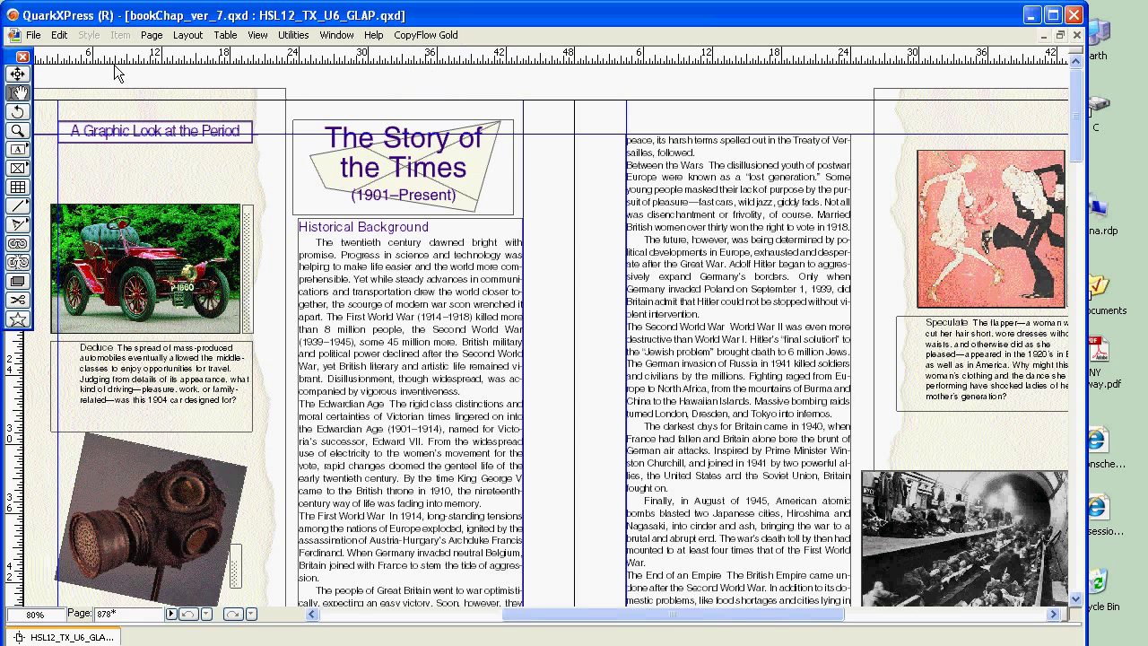
pyautogui.click(59, 35)
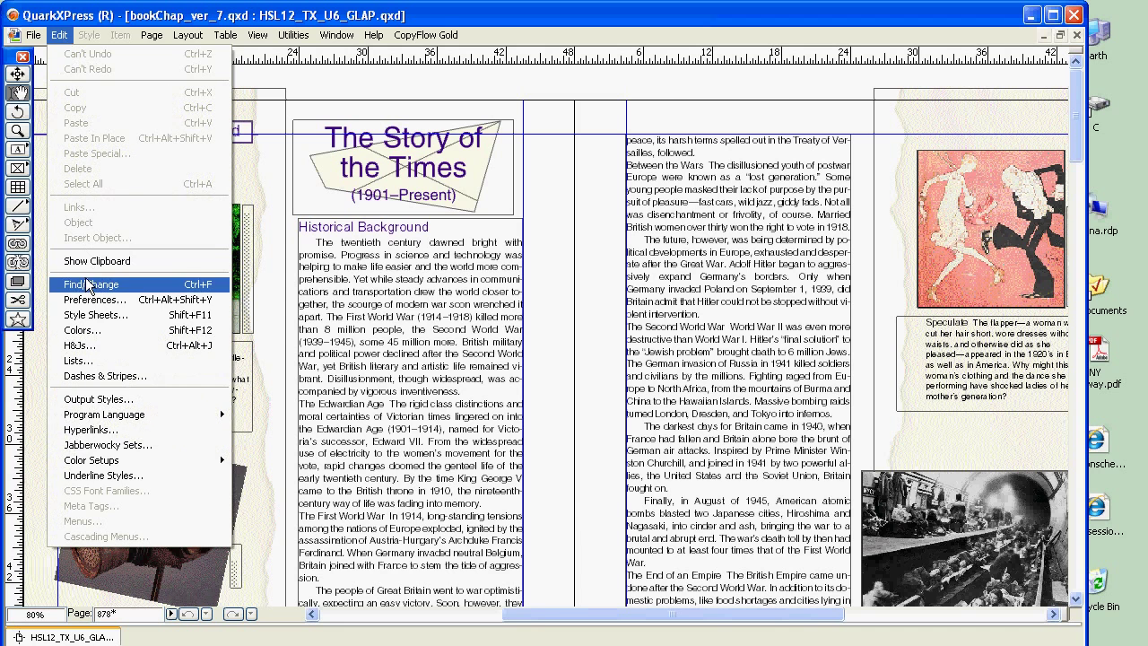
pyautogui.click(87, 302)
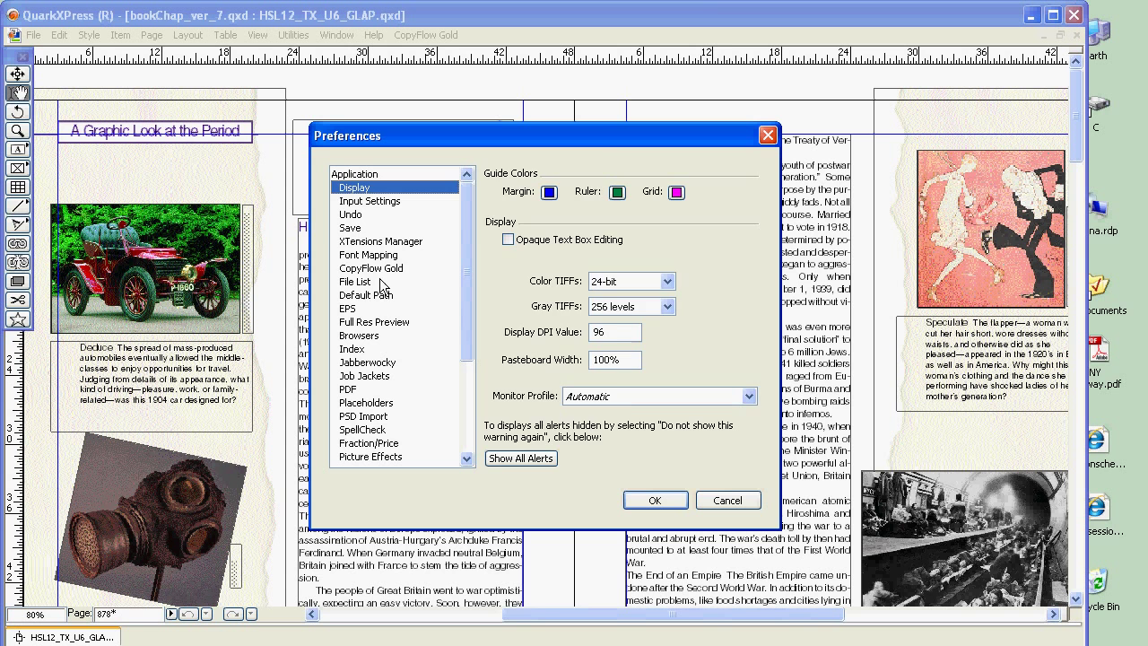
pyautogui.click(379, 271)
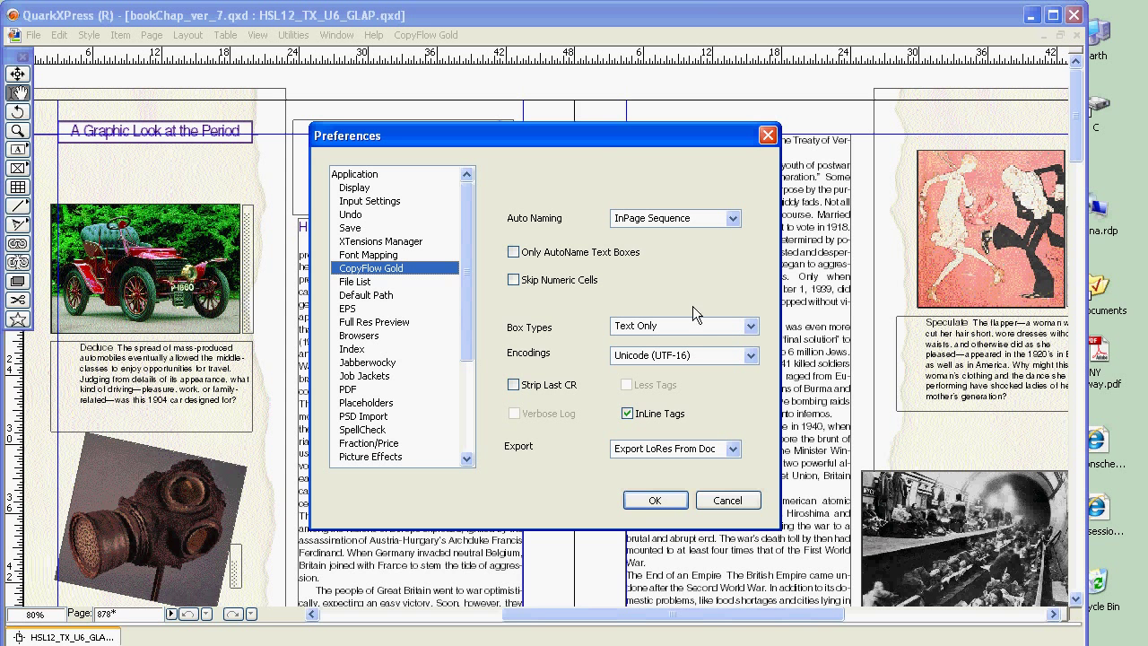
pyautogui.click(706, 355)
pyautogui.click(706, 355)
# Close Preferences and autoname all 42 text boxes with the box name root 'hsl'.
pyautogui.click(650, 502)
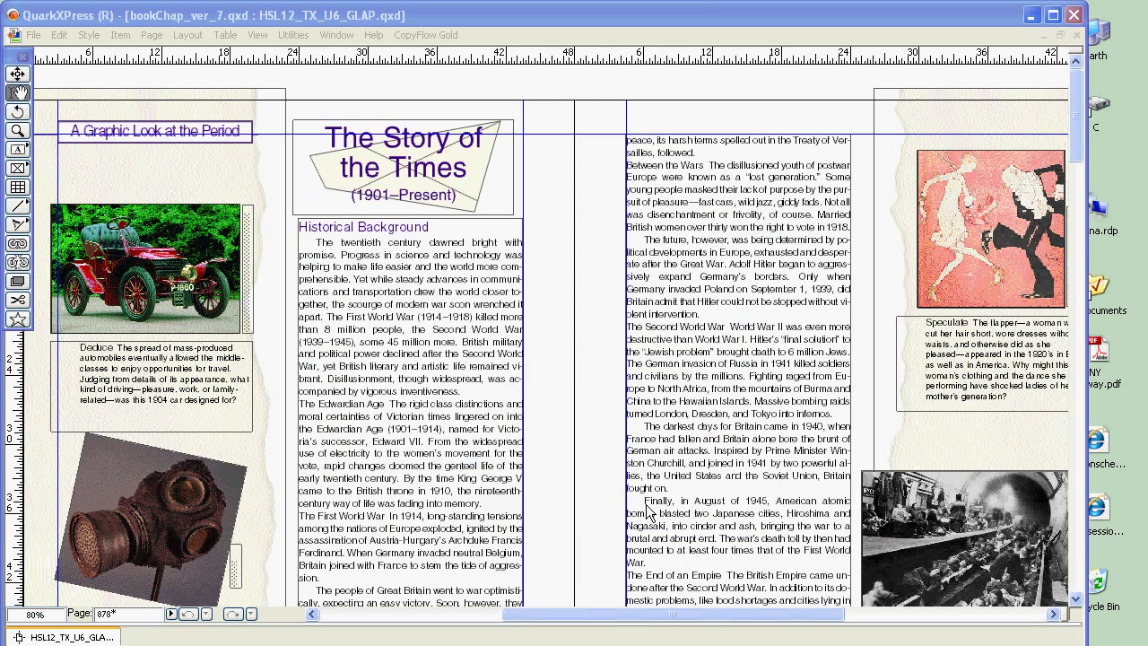
pyautogui.click(416, 40)
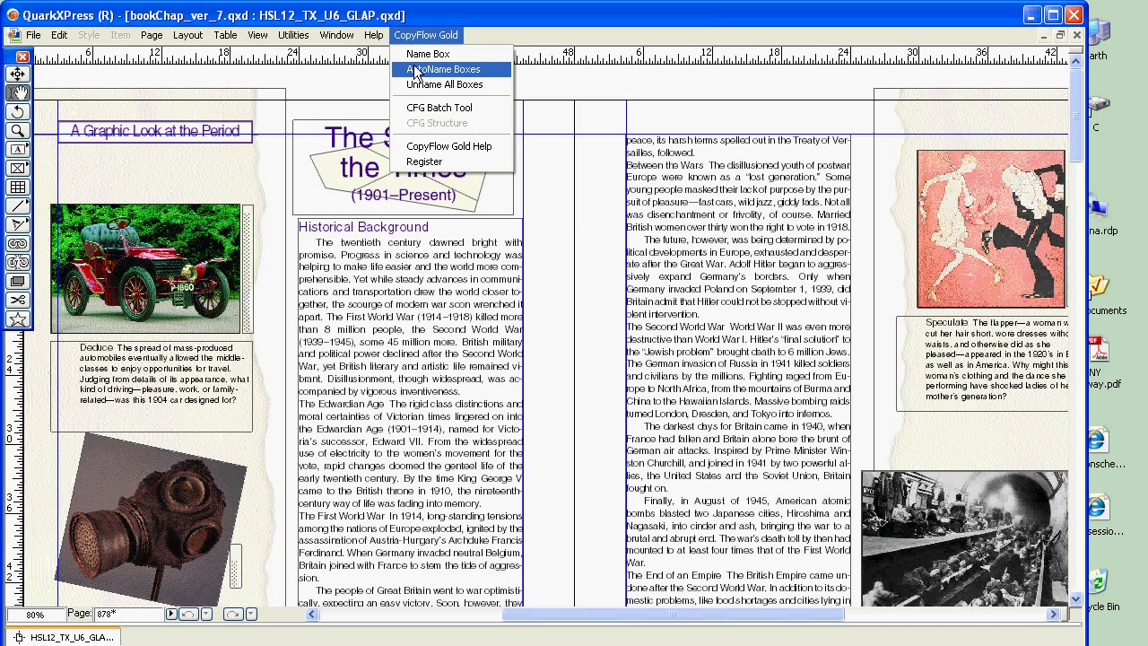
pyautogui.click(415, 71)
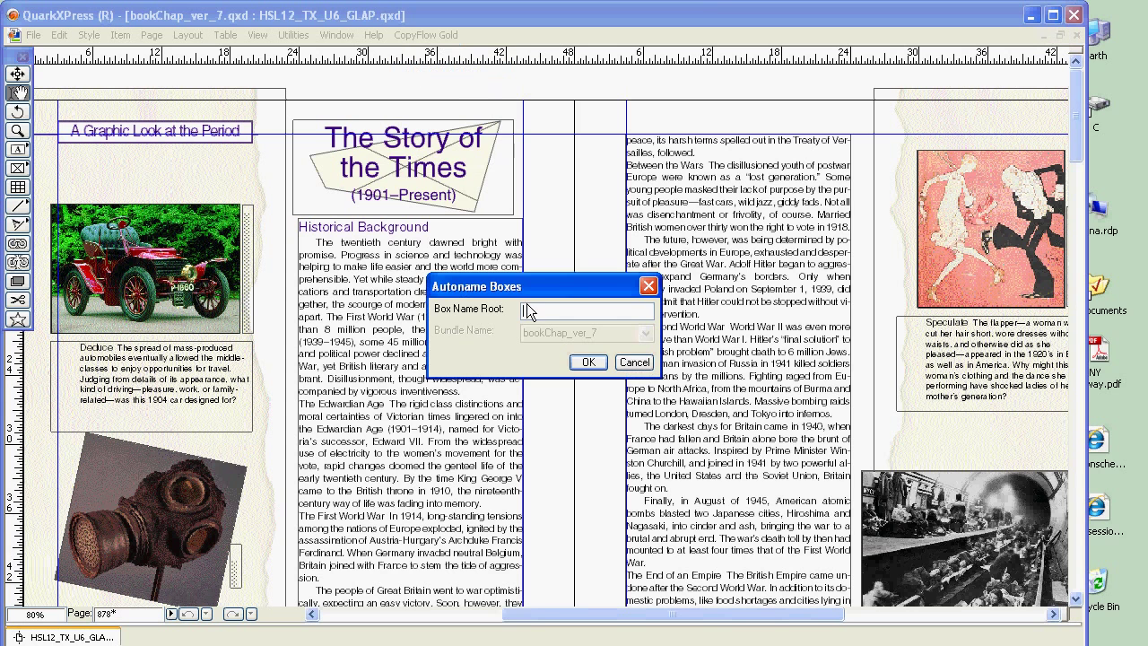
pyautogui.write('hsl')
pyautogui.click(592, 363)
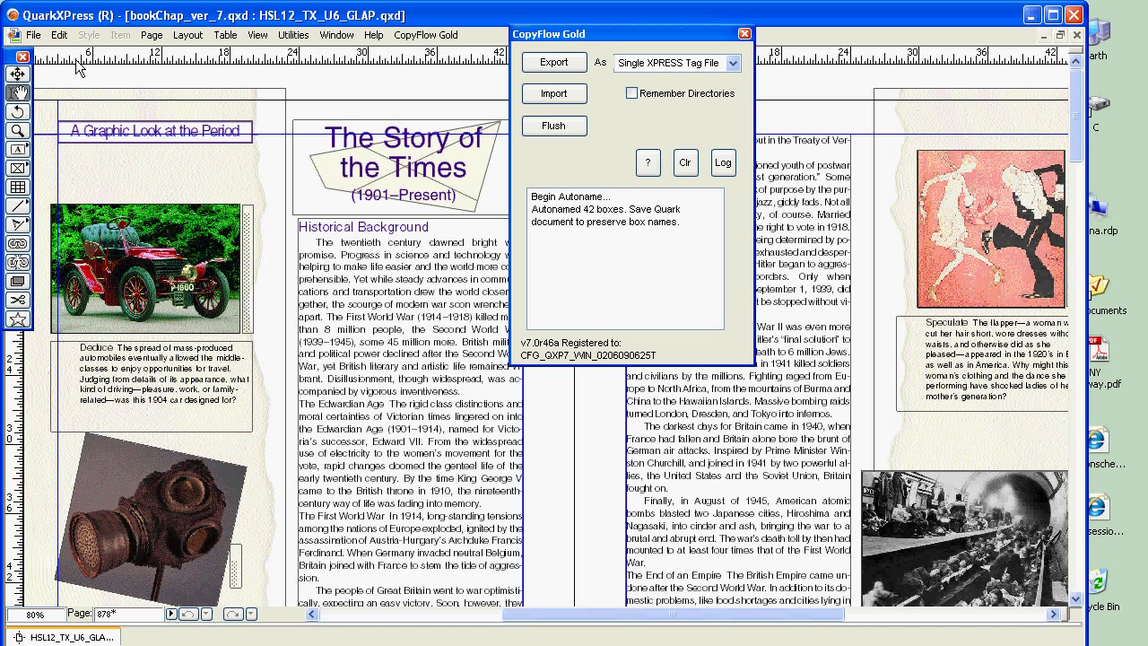
# Save the chapter layout so the hsl box names are kept.
pyautogui.click(33, 35)
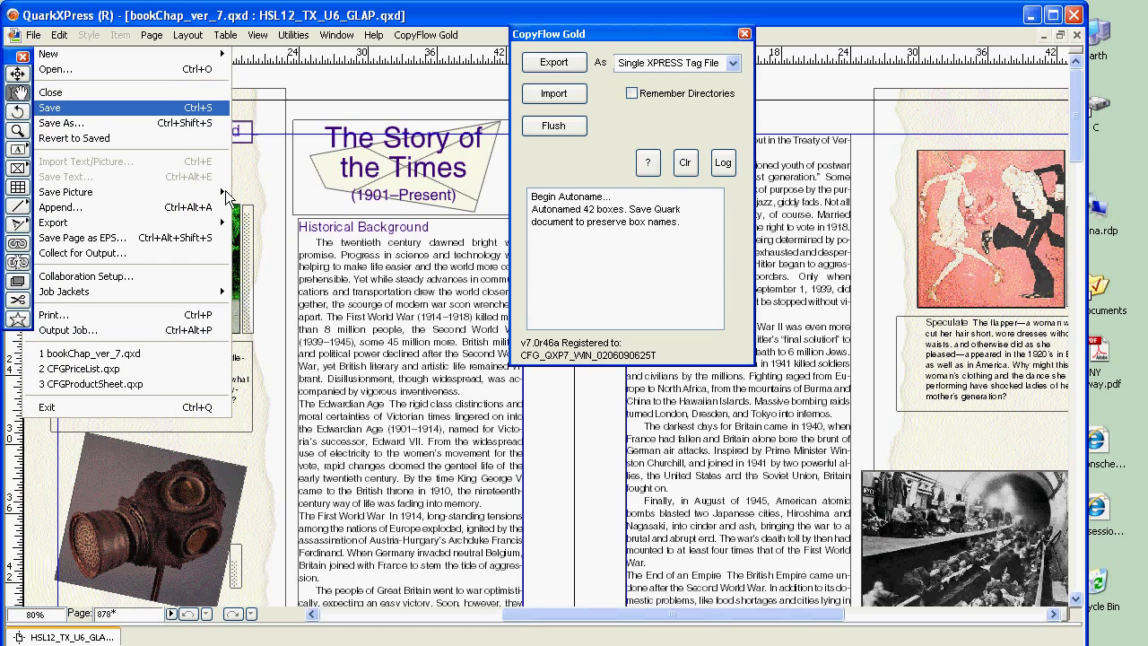
pyautogui.press('Return')
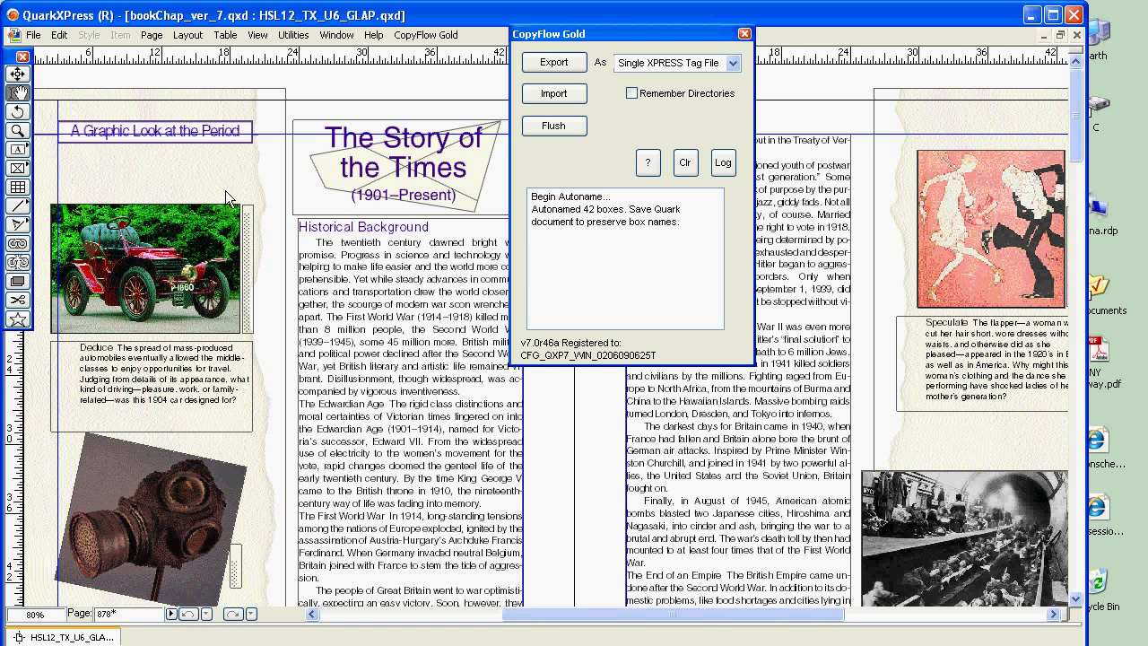
# Export all 42 stories to the Quark7Demo > book_demo_v7 > exportedText folder.
pyautogui.click(555, 64)
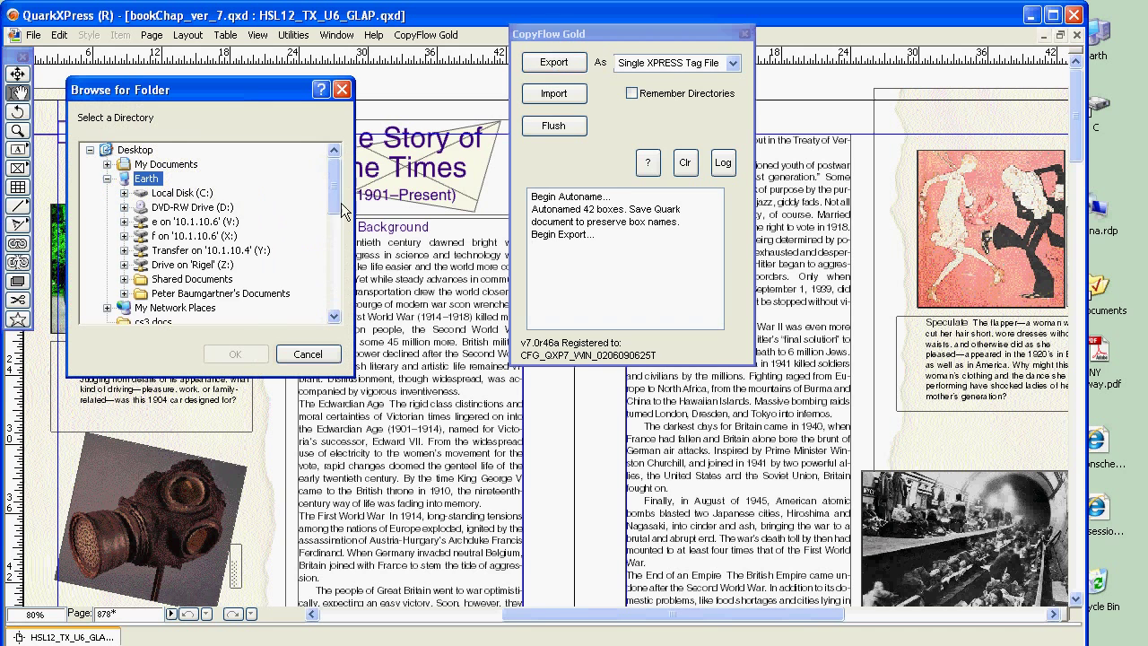
pyautogui.moveTo(336, 201); pyautogui.dragTo(335, 303)
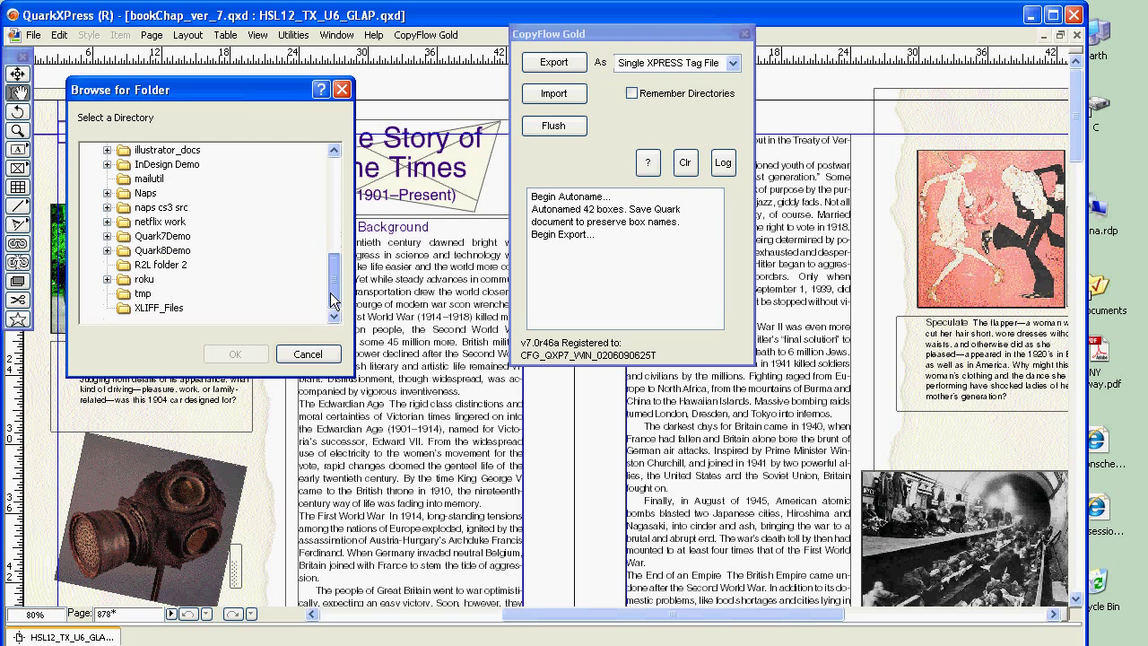
pyautogui.click(108, 236)
pyautogui.click(125, 251)
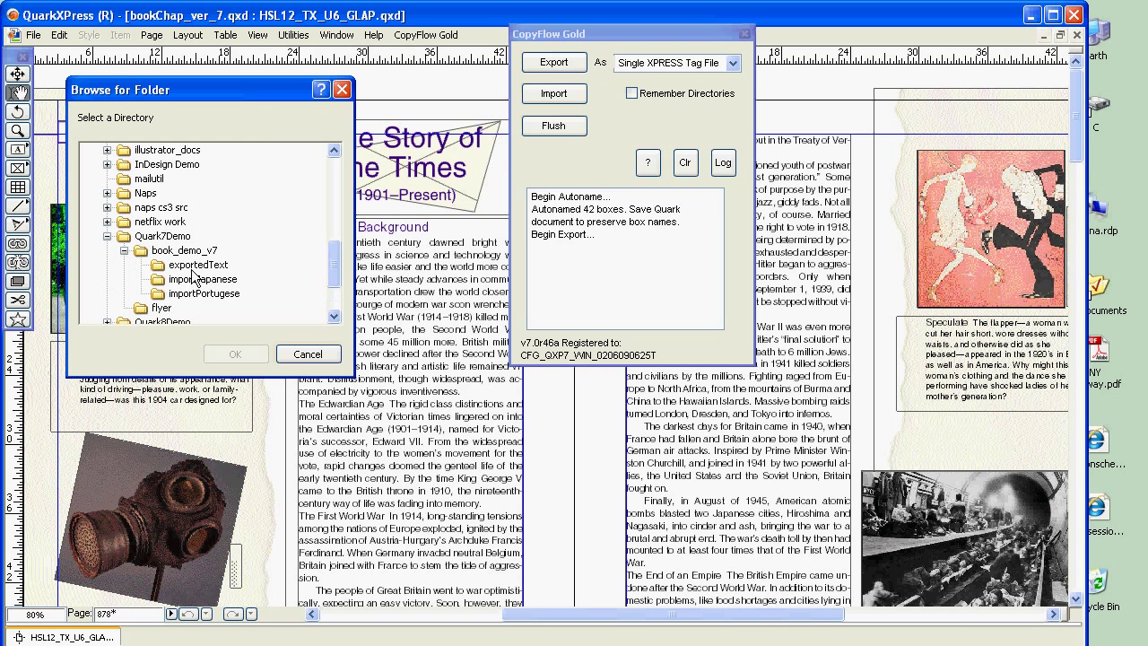
pyautogui.click(193, 267)
pyautogui.click(233, 356)
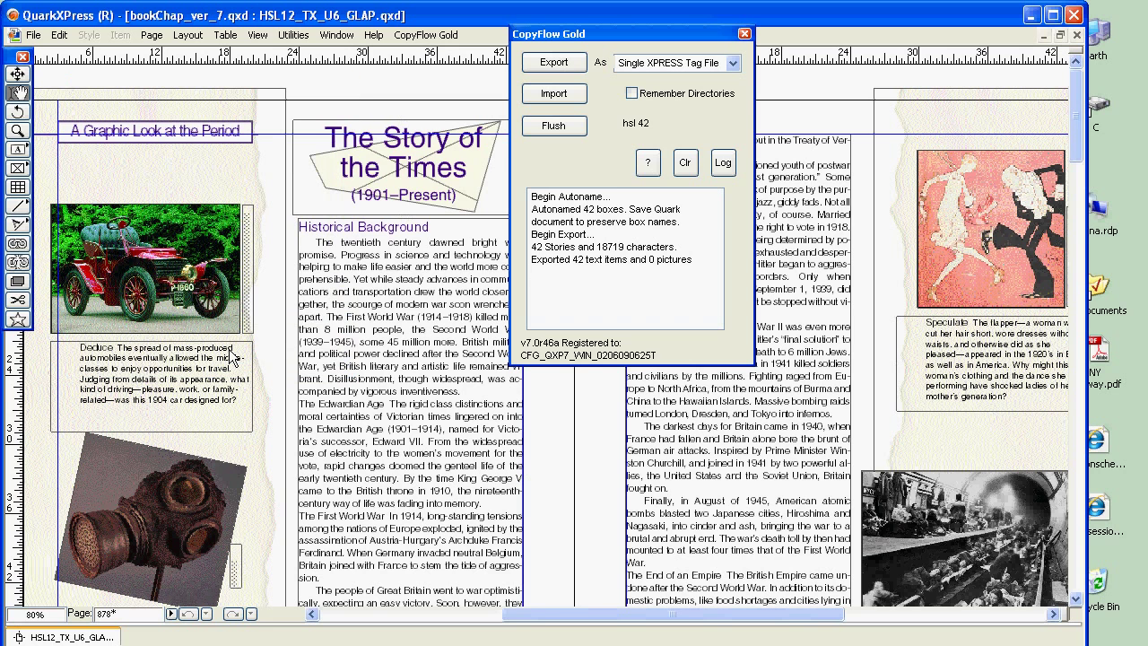
# Keep Single XPRESS Tag File as the CopyFlow Gold export format.
pyautogui.click(732, 63)
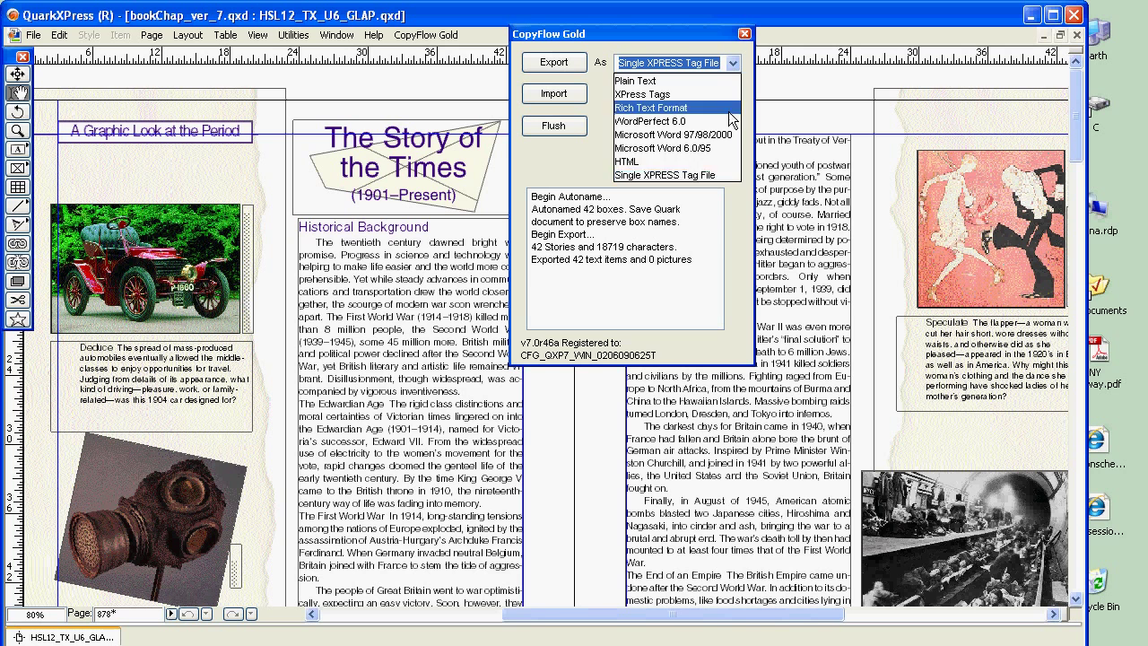
pyautogui.click(720, 175)
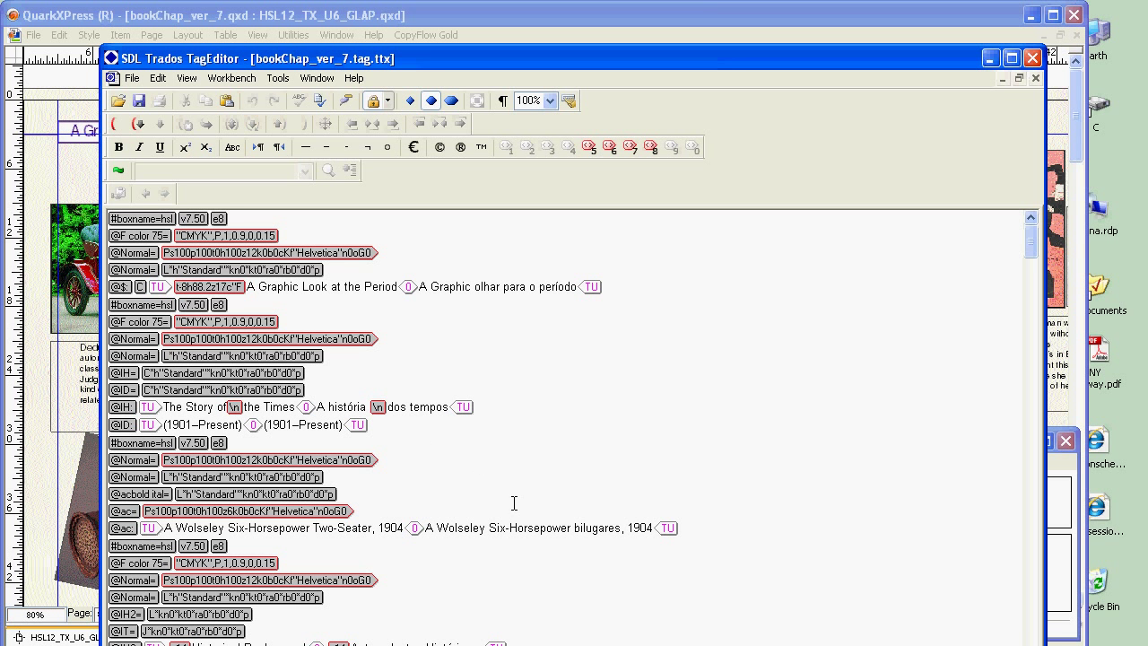
# Inspect the 'Historical Background' heading beside its Portuguese translation 'Antecedentes Históricos'.
pyautogui.moveTo(1031, 252); pyautogui.dragTo(1029, 268)
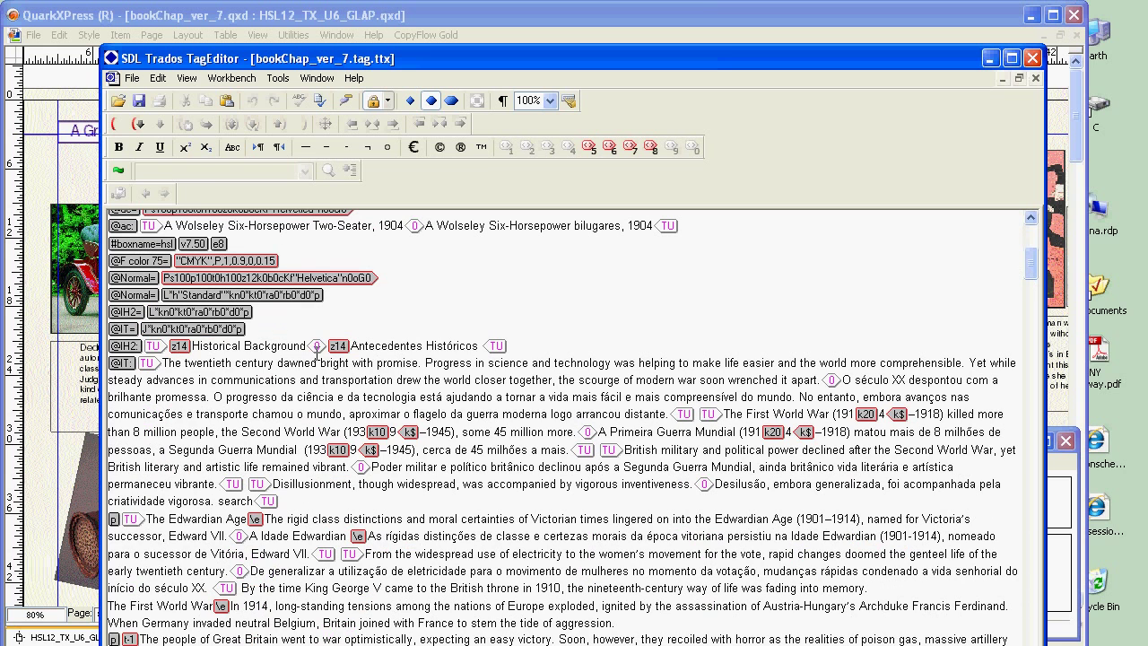
pyautogui.doubleClick(277, 345)
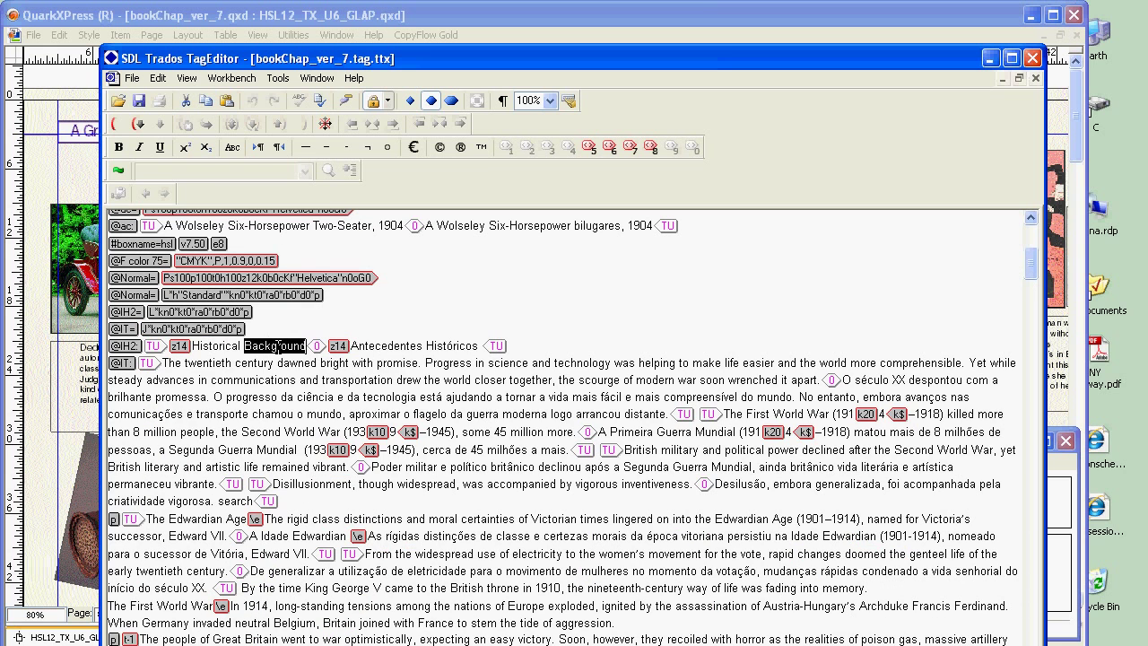
pyautogui.doubleClick(450, 345)
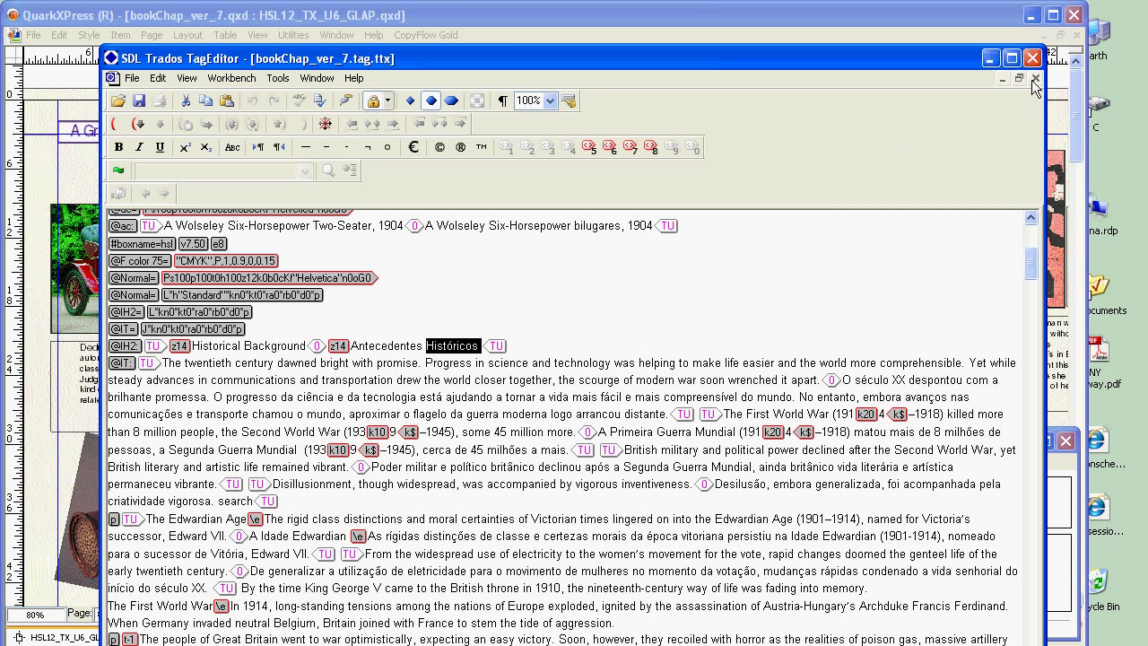
pyautogui.click(132, 79)
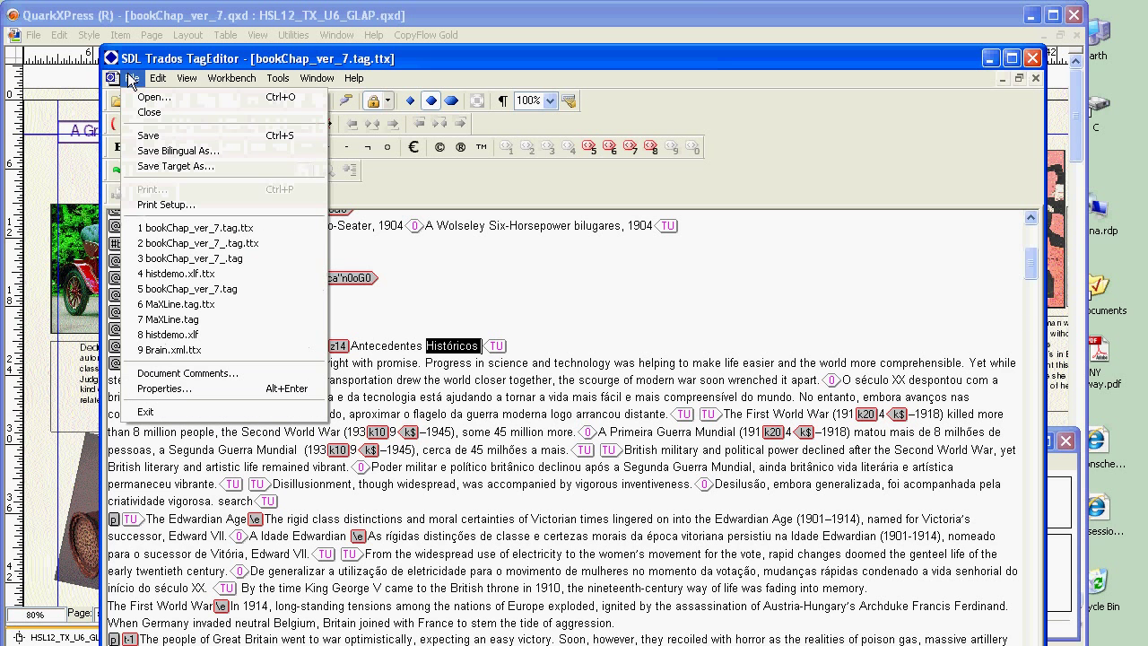
# Save the Portuguese target as bookChap_ver_7.tag in importPortugese, replacing the existing file.
pyautogui.click(142, 168)
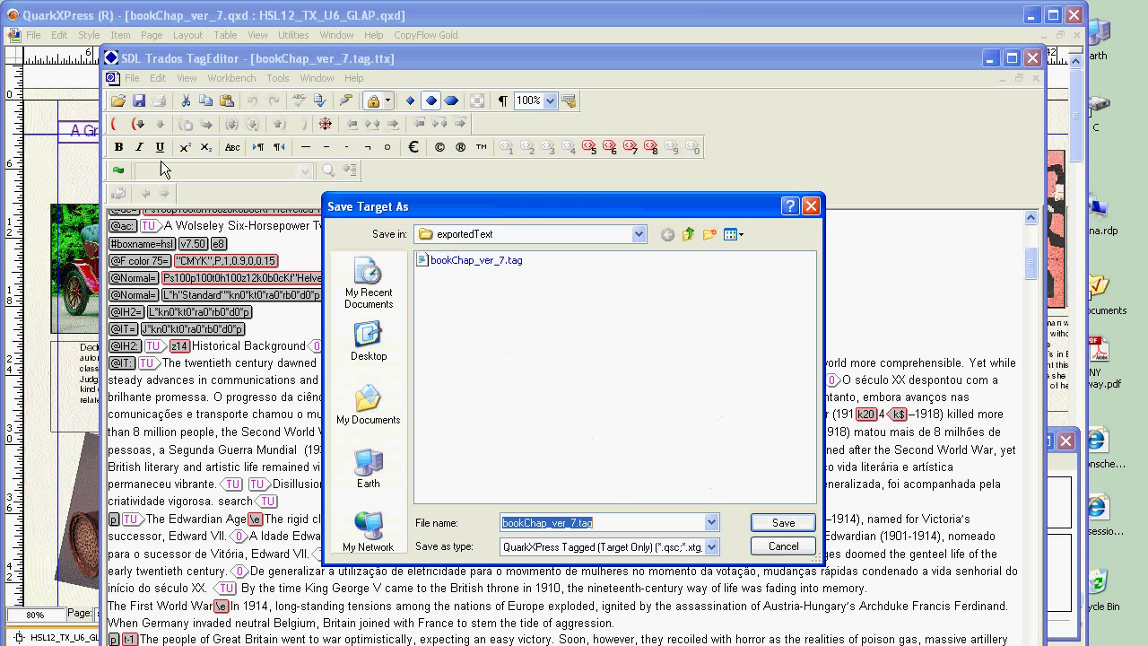
pyautogui.click(688, 234)
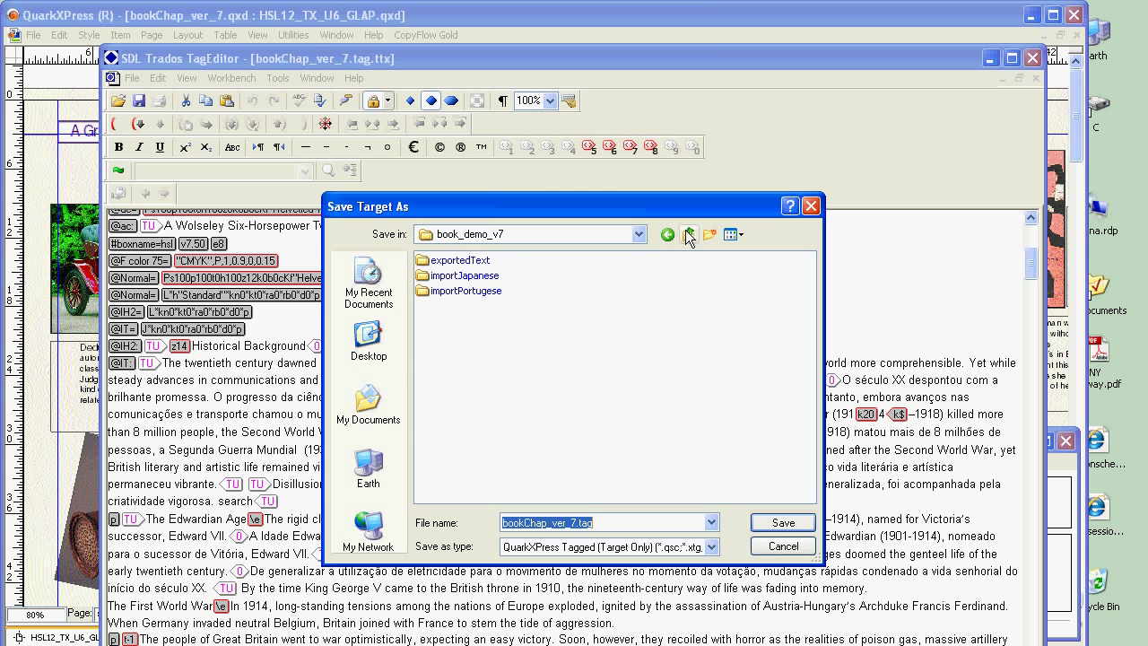
pyautogui.doubleClick(466, 292)
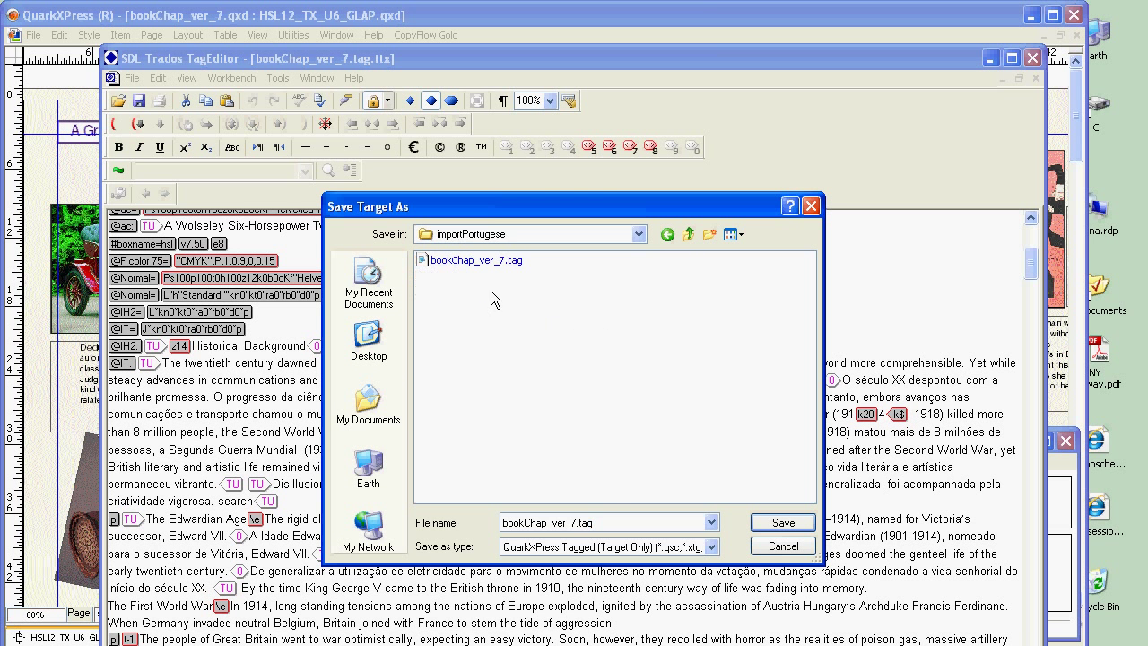
pyautogui.click(777, 523)
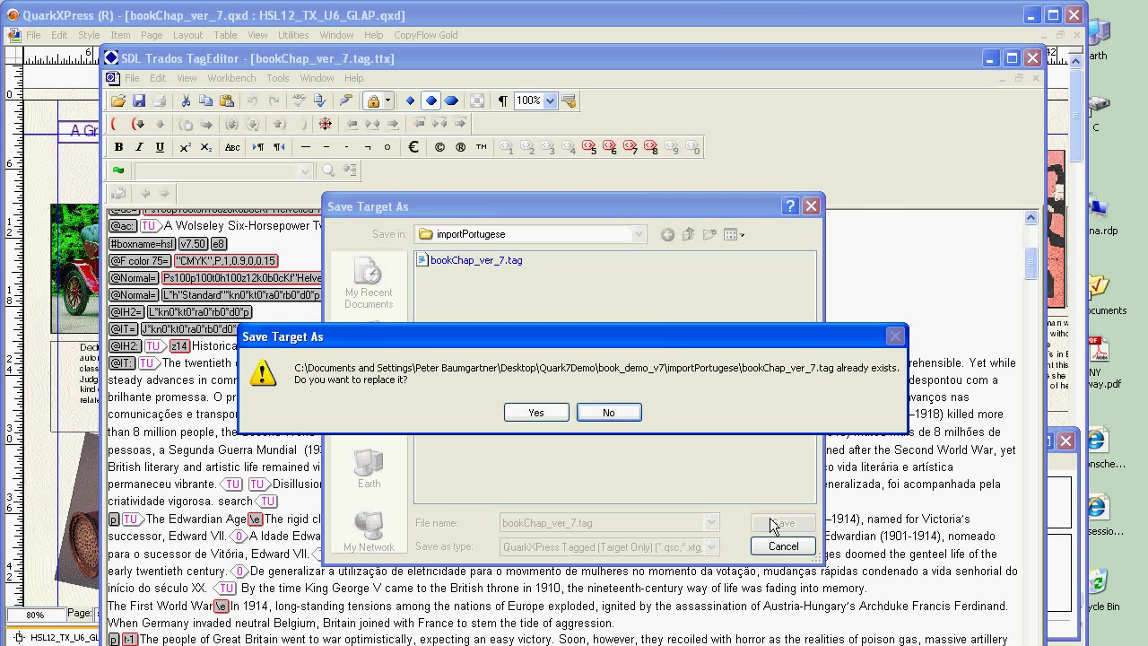
pyautogui.click(549, 413)
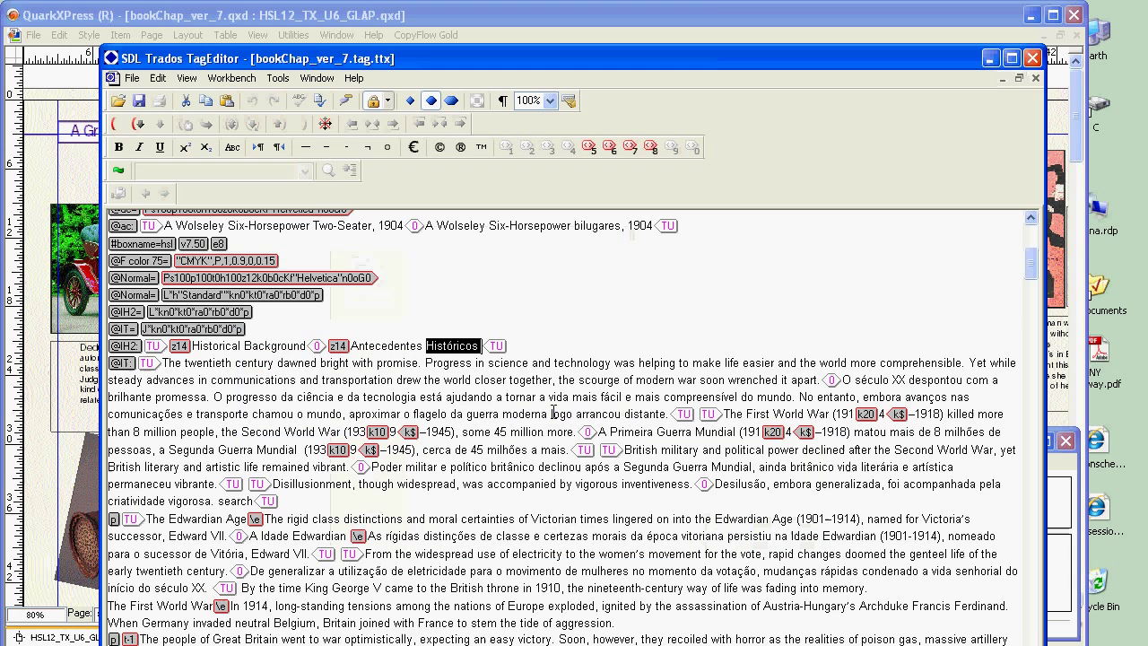
pyautogui.click(603, 19)
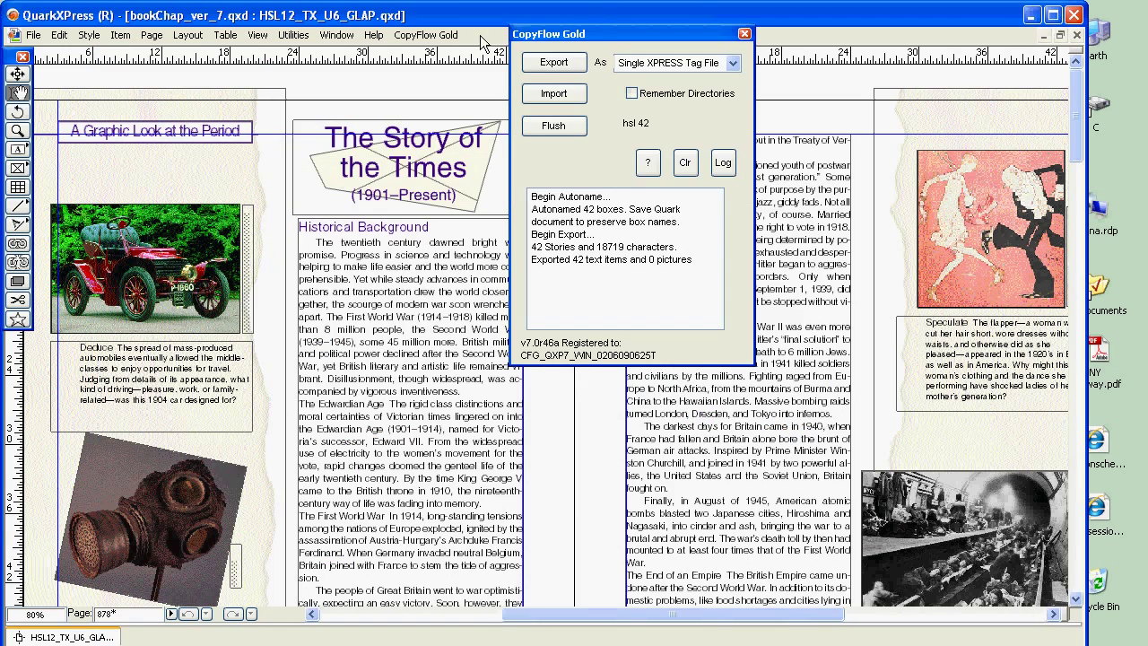
# Flush the English text and set book_demo_v7 > importPortugese as the import folder.
pyautogui.click(574, 126)
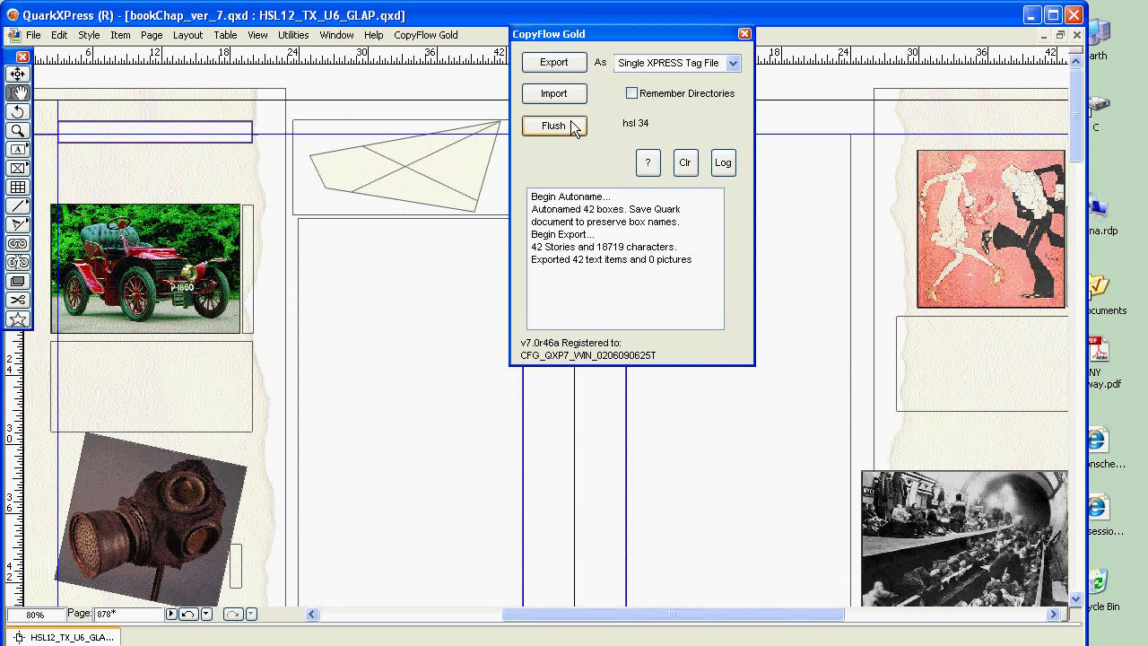
pyautogui.click(558, 95)
pyautogui.scroll(-6, 322, 206)
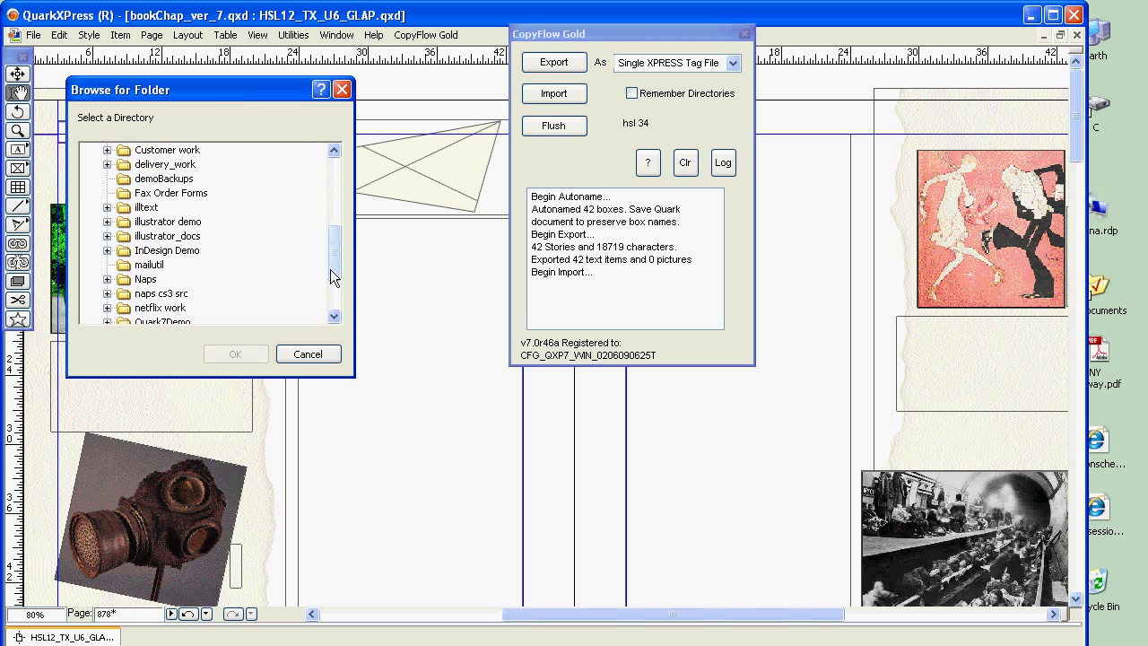
pyautogui.scroll(-2, 331, 278)
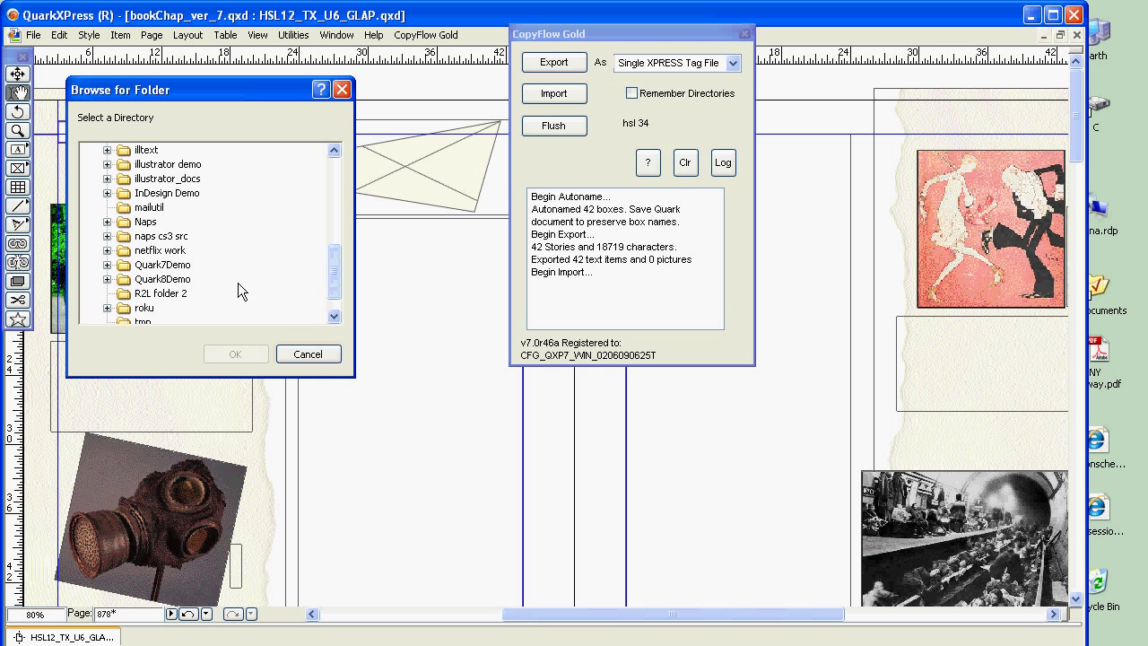
pyautogui.click(107, 264)
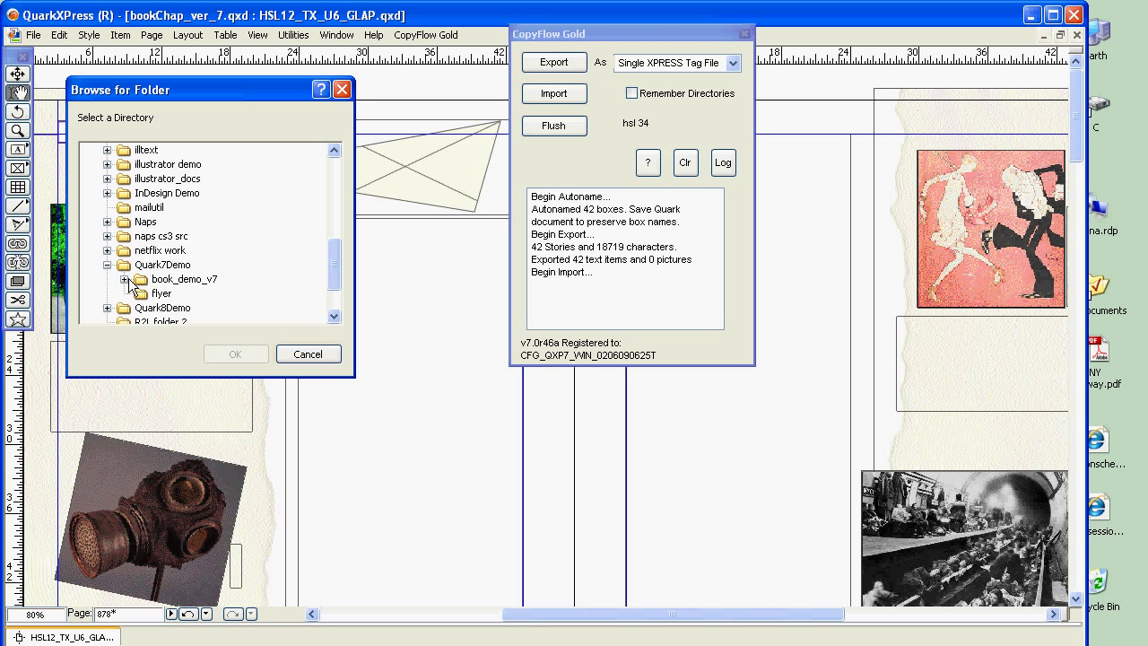
pyautogui.click(125, 279)
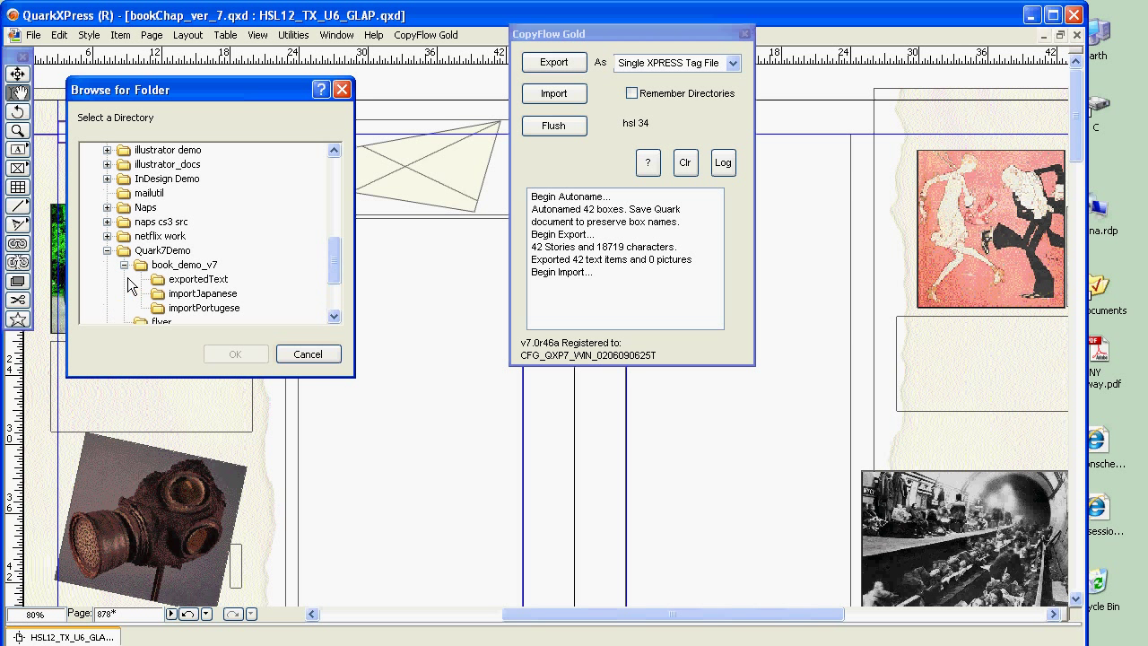
pyautogui.click(176, 305)
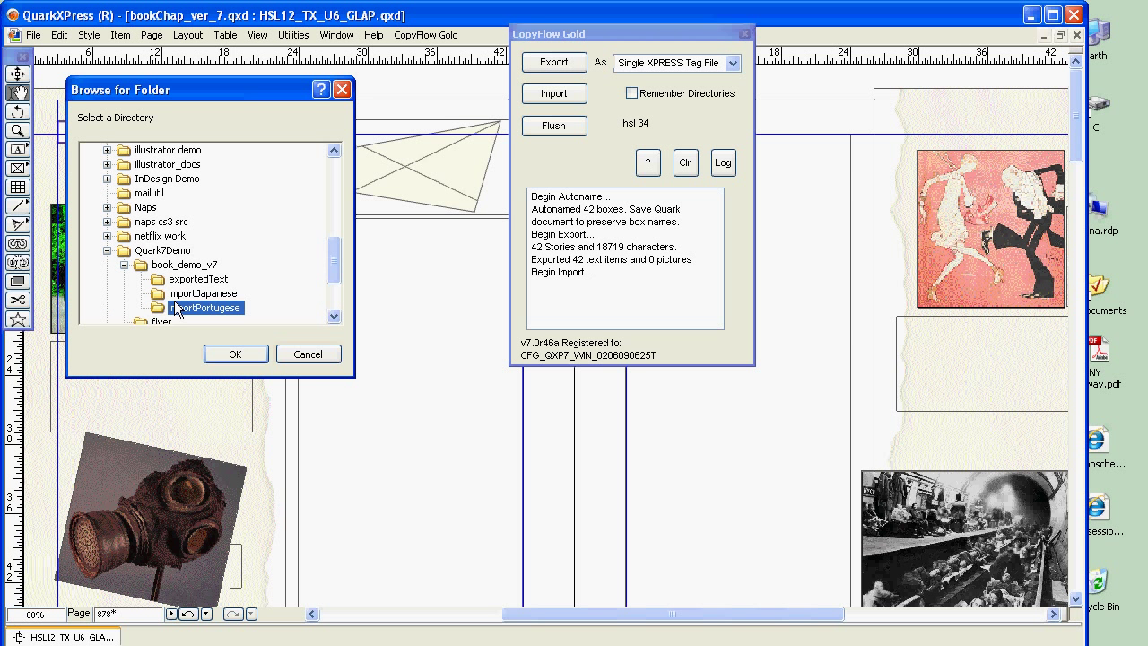
pyautogui.click(235, 354)
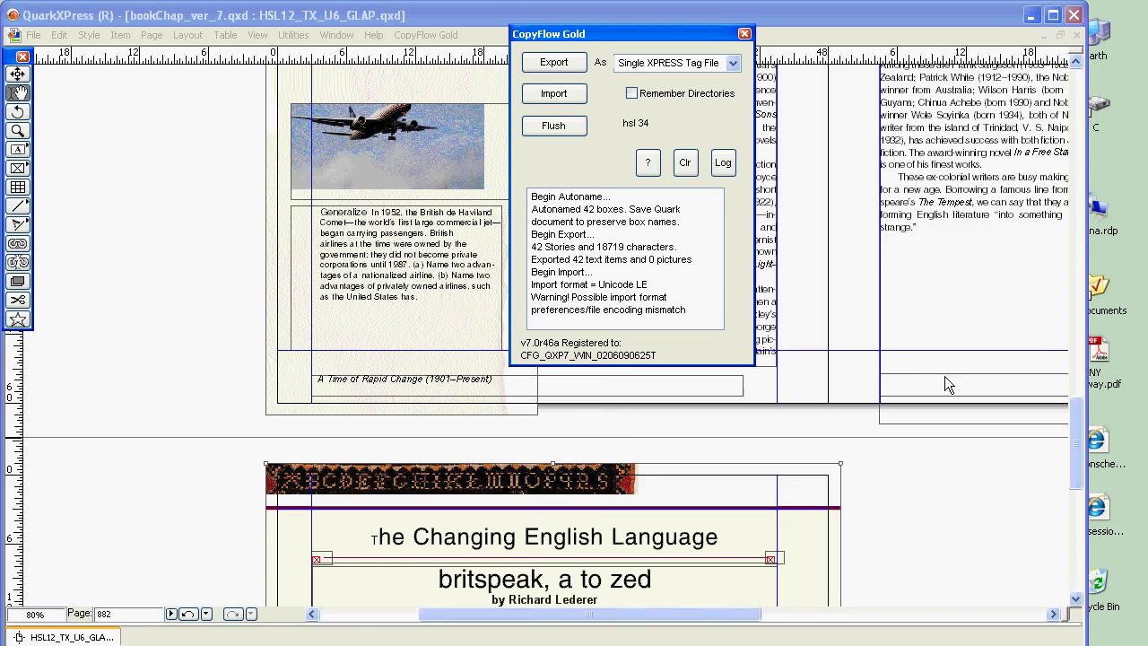
# Scroll back to page 878 to check the Portuguese heading 'A história dos tempos'.
pyautogui.moveTo(1068, 441); pyautogui.dragTo(1078, 105)
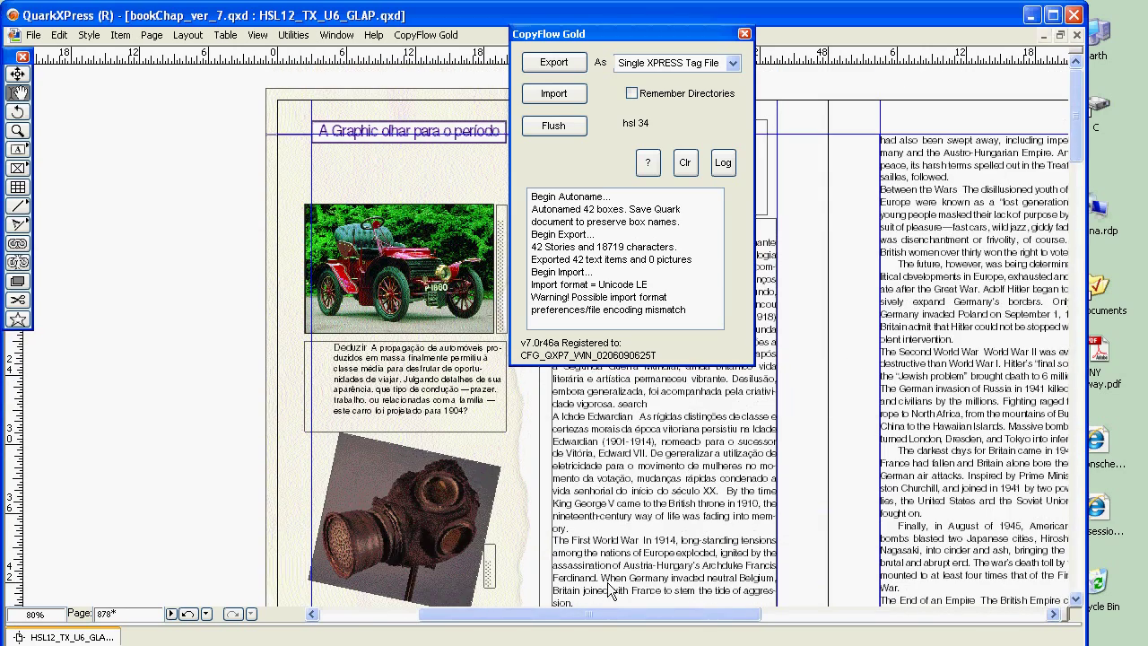
pyautogui.moveTo(599, 612); pyautogui.dragTo(675, 619)
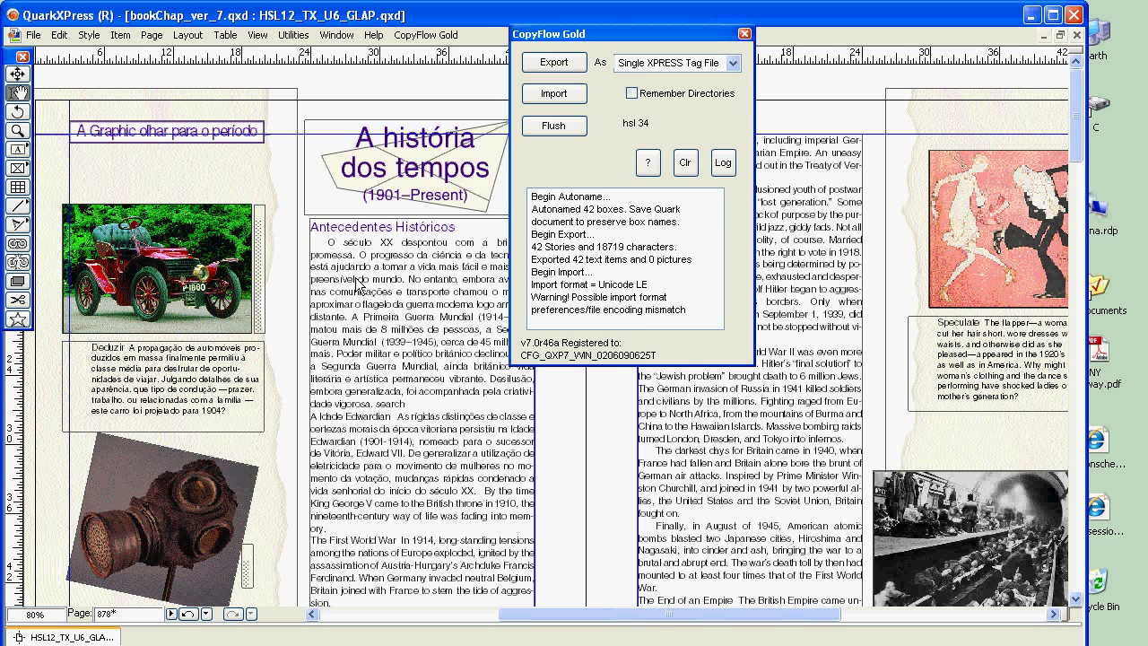
# Flush the Portuguese text and set book_demo_v7 > importJapanese as the import folder.
pyautogui.click(554, 126)
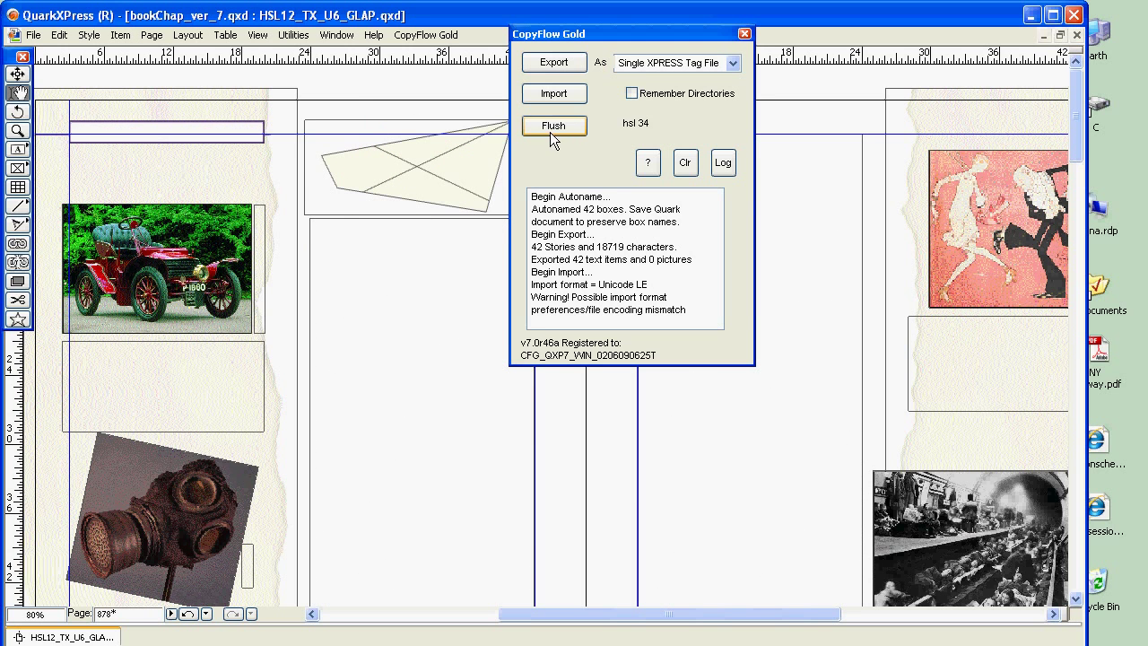
pyautogui.click(545, 97)
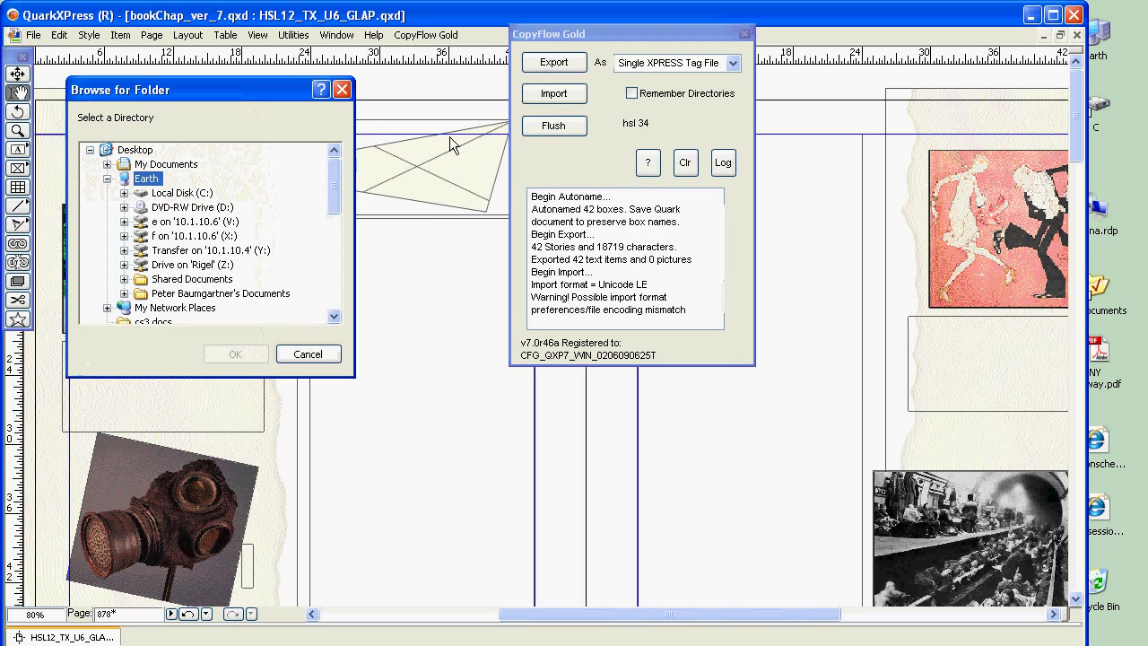
pyautogui.moveTo(338, 184); pyautogui.dragTo(324, 275)
pyautogui.click(106, 251)
pyautogui.click(124, 266)
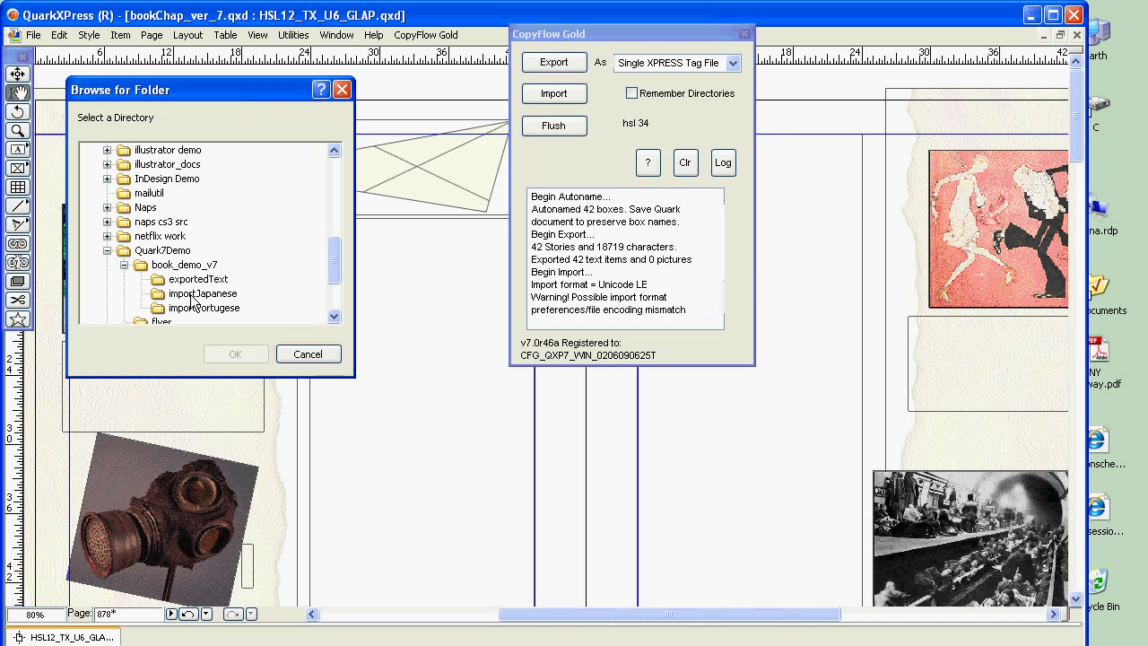
pyautogui.click(192, 295)
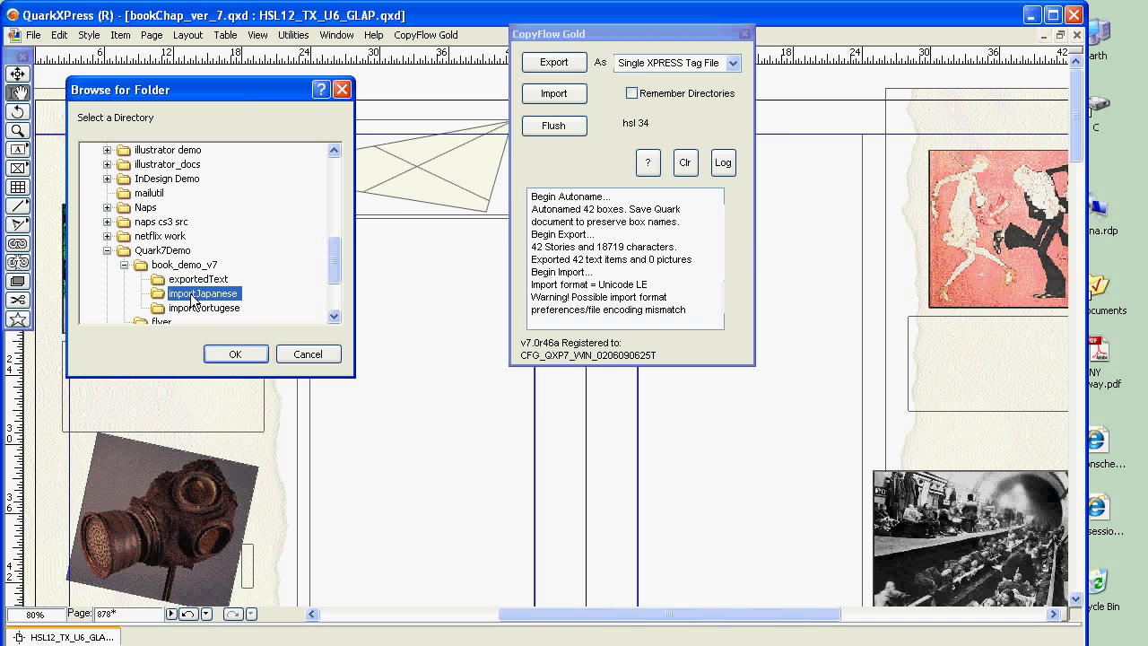
pyautogui.click(234, 354)
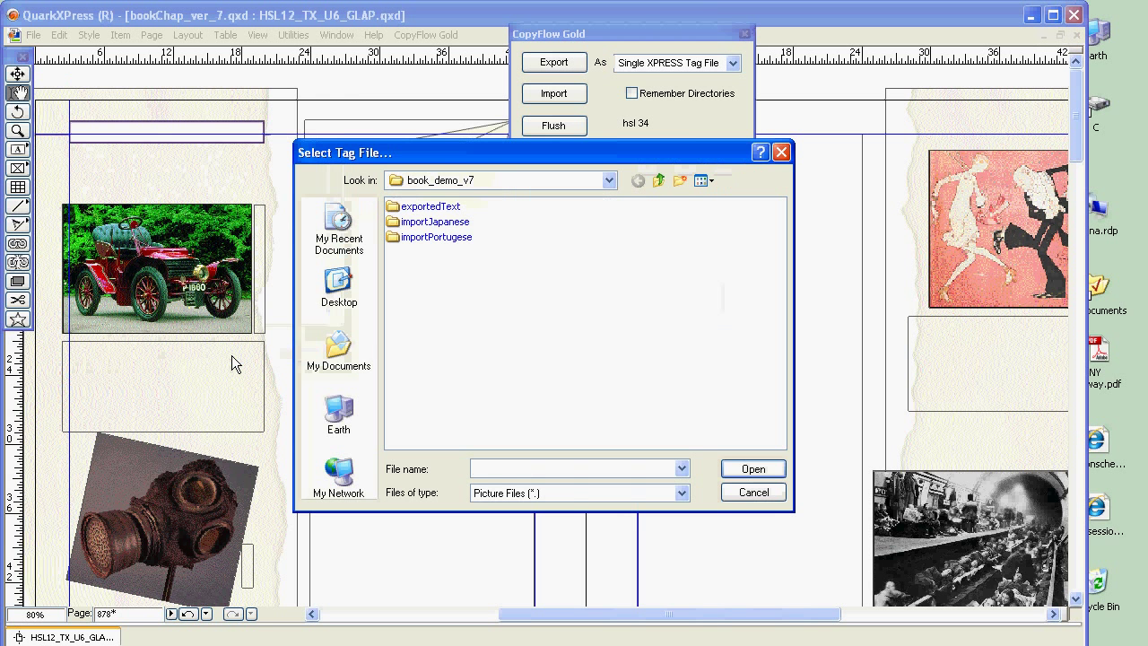
# Import bookChap_ver_7_jp.tag from importJapanese, with file type set to Display All Files.
pyautogui.doubleClick(434, 233)
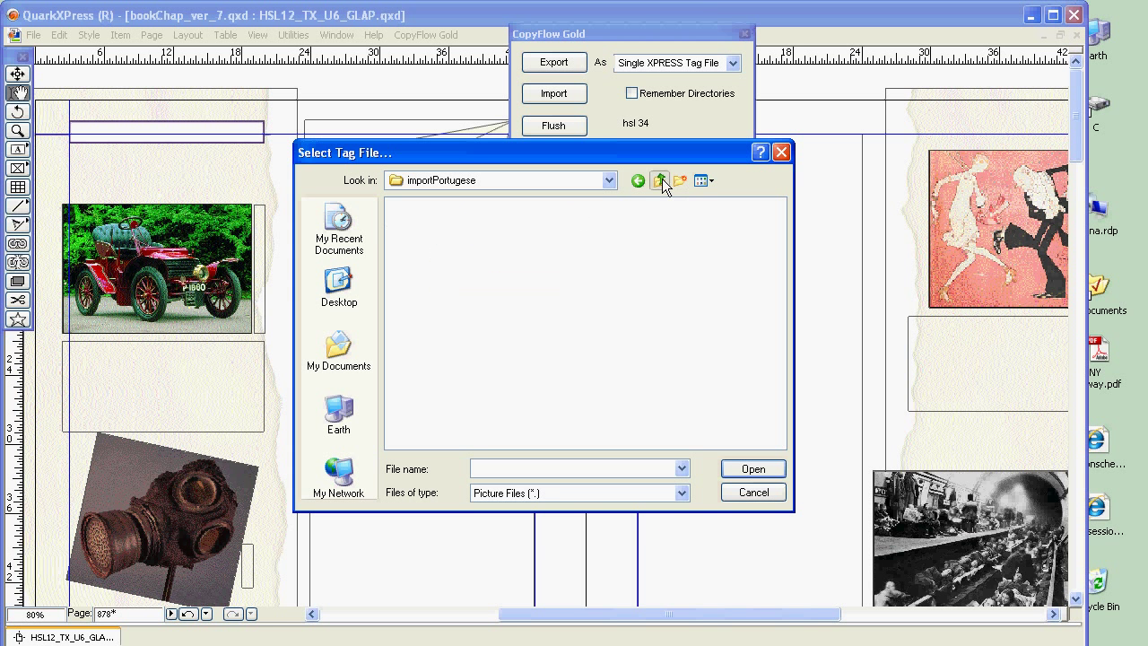
pyautogui.click(661, 180)
pyautogui.doubleClick(459, 221)
pyautogui.click(680, 492)
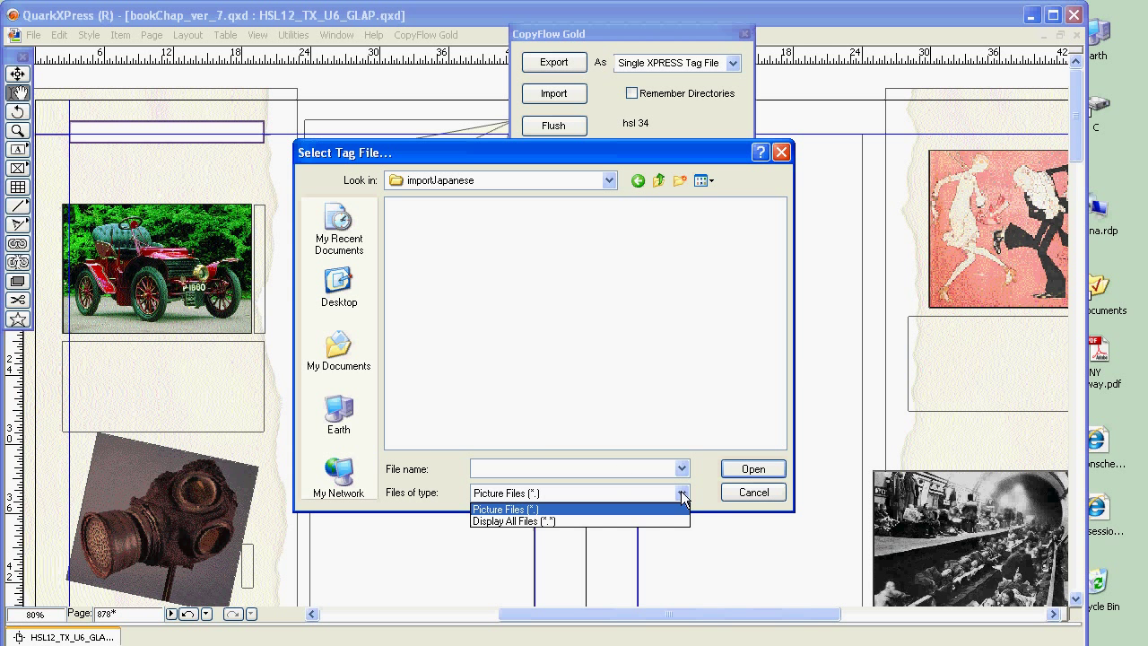
pyautogui.click(668, 521)
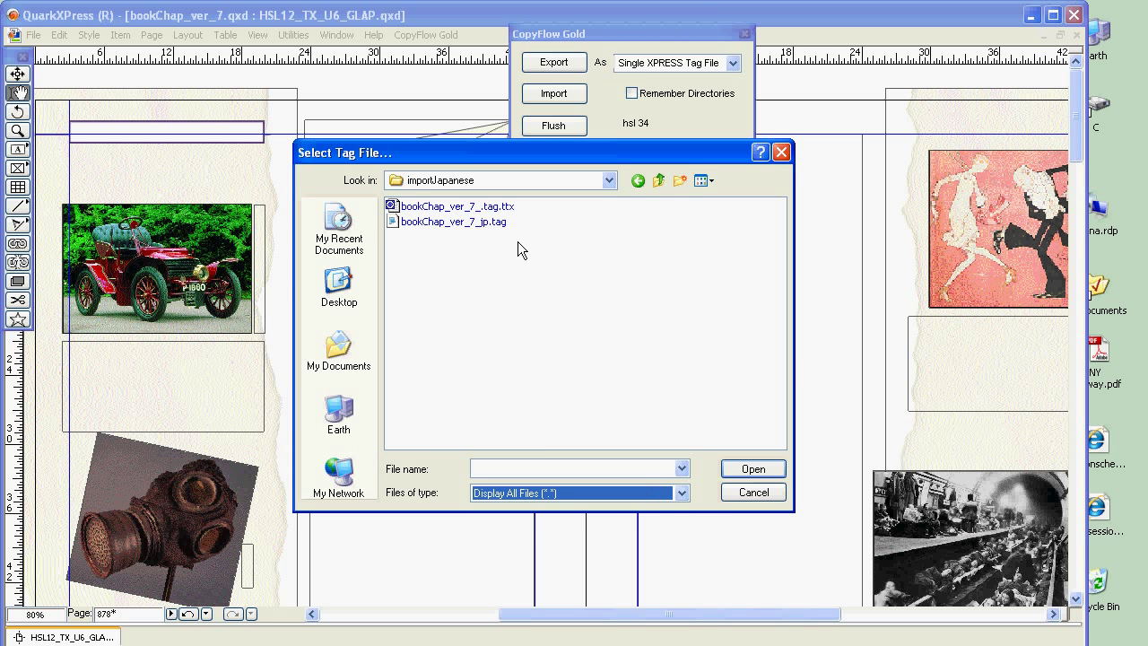
pyautogui.click(497, 224)
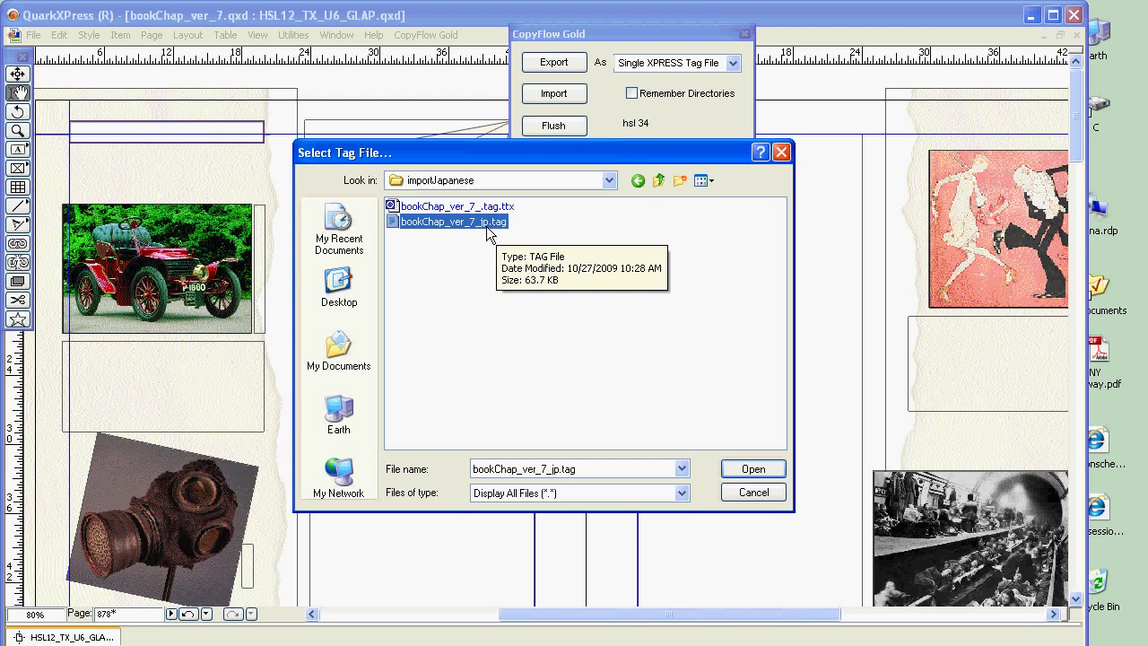
pyautogui.click(735, 469)
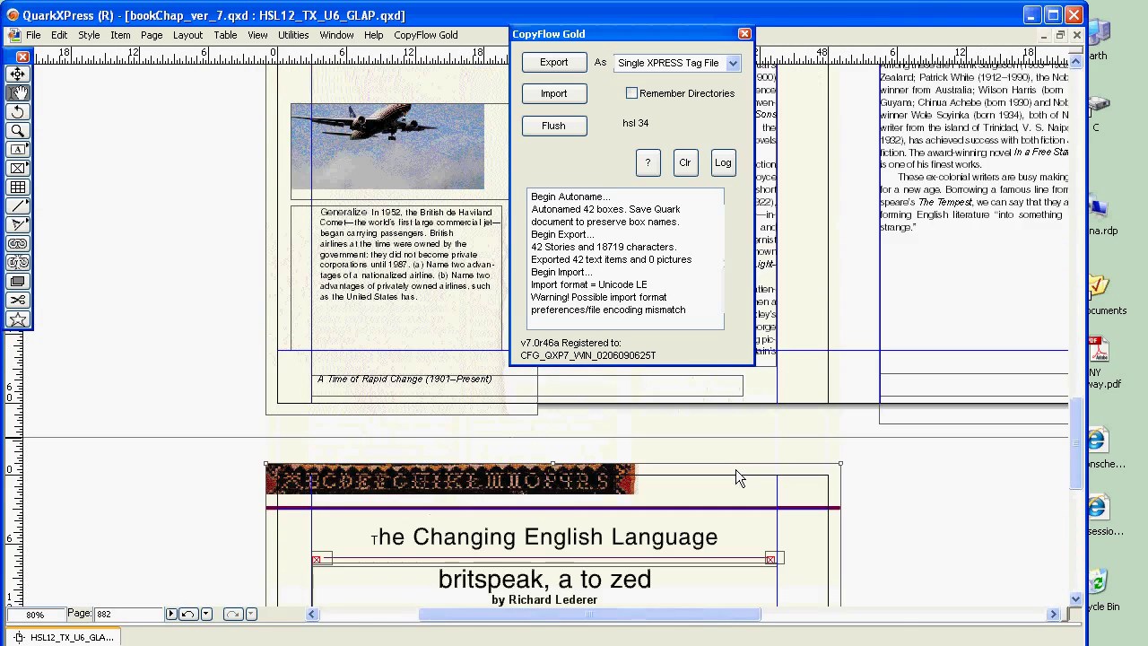
# Scroll back to page 878, drag the CopyFlow Gold palette aside, and highlight the garbled top heading.
pyautogui.moveTo(1074, 421); pyautogui.dragTo(1089, 84)
pyautogui.moveTo(607, 30); pyautogui.dragTo(856, 166)
pyautogui.click(495, 131)
pyautogui.moveTo(432, 131); pyautogui.dragTo(382, 129)
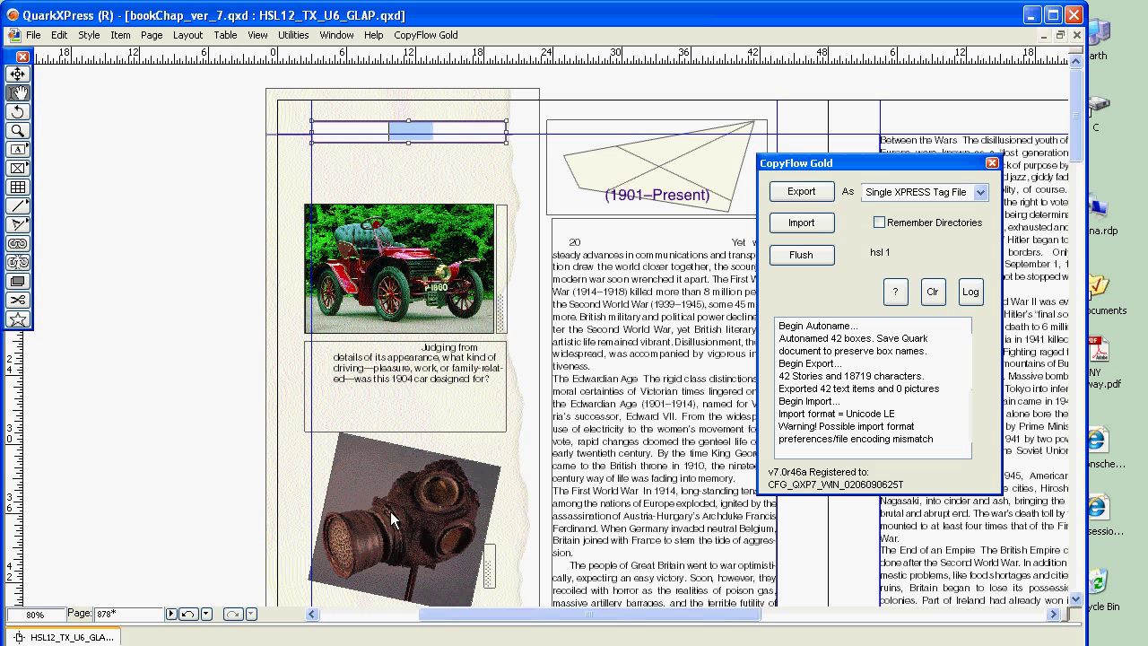
# Apply Kozuka Gothic Pro to the heading so the Japanese グラフィック期間を見てください renders.
pyautogui.click(90, 39)
pyautogui.moveTo(101, 56)
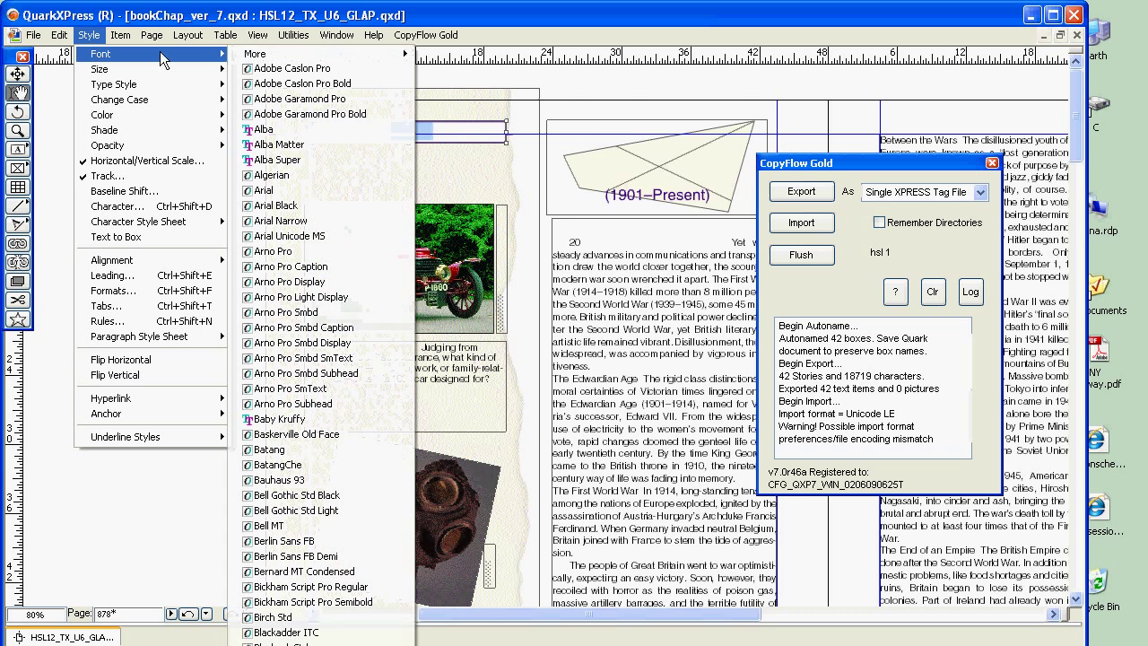
pyautogui.moveTo(323, 51)
pyautogui.moveTo(469, 54)
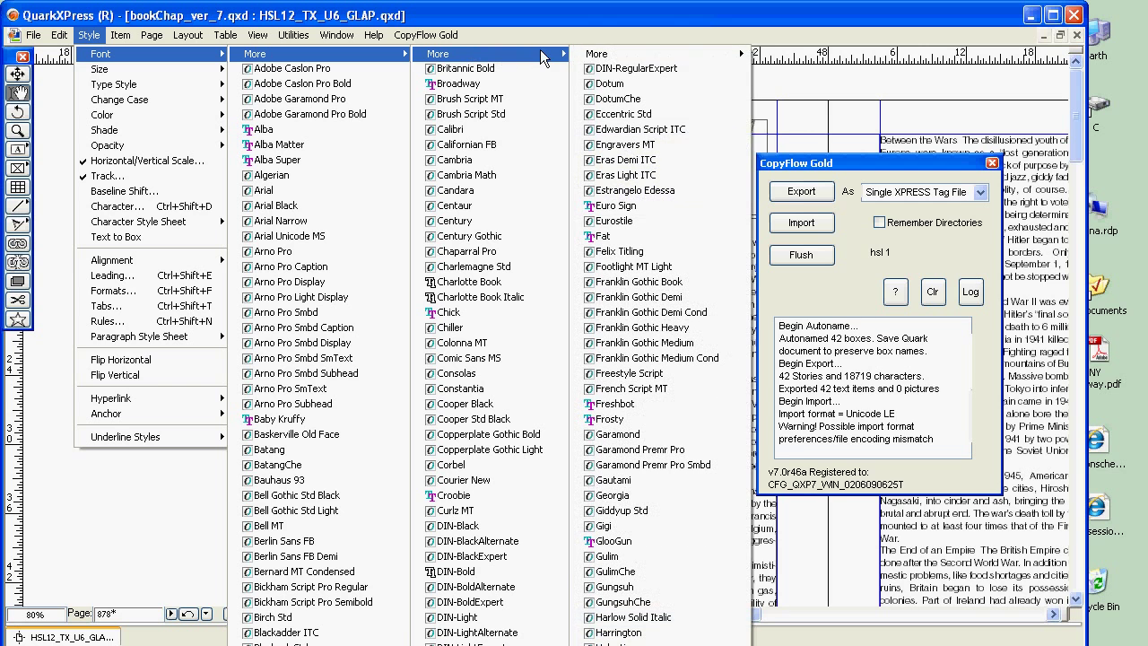
pyautogui.moveTo(711, 50)
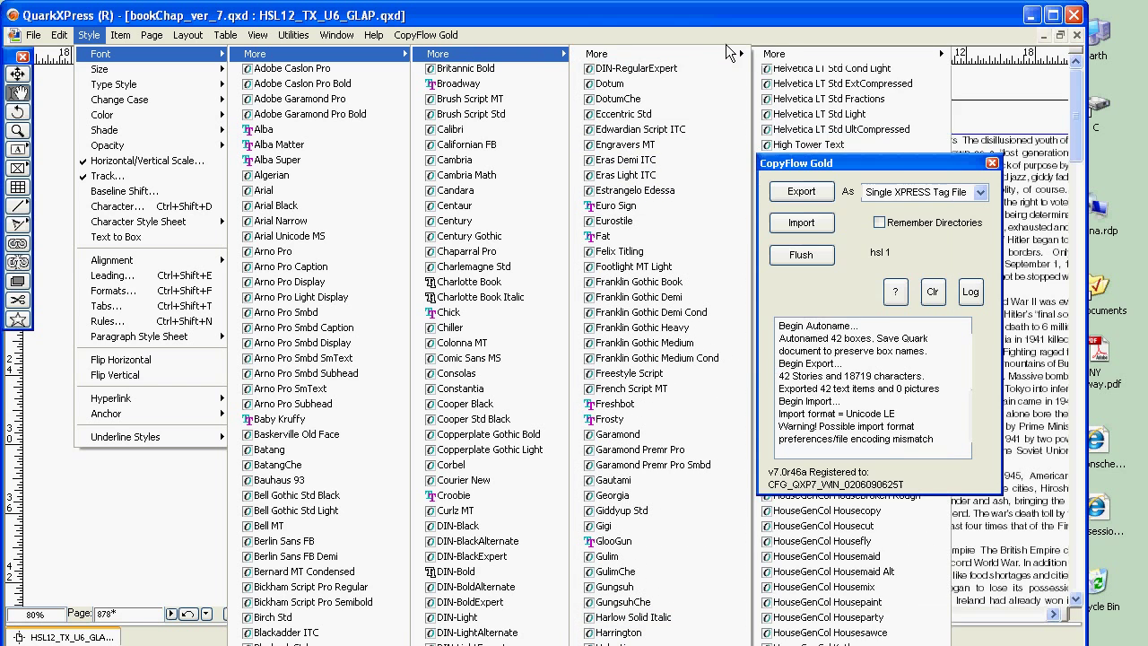
pyautogui.moveTo(802, 56)
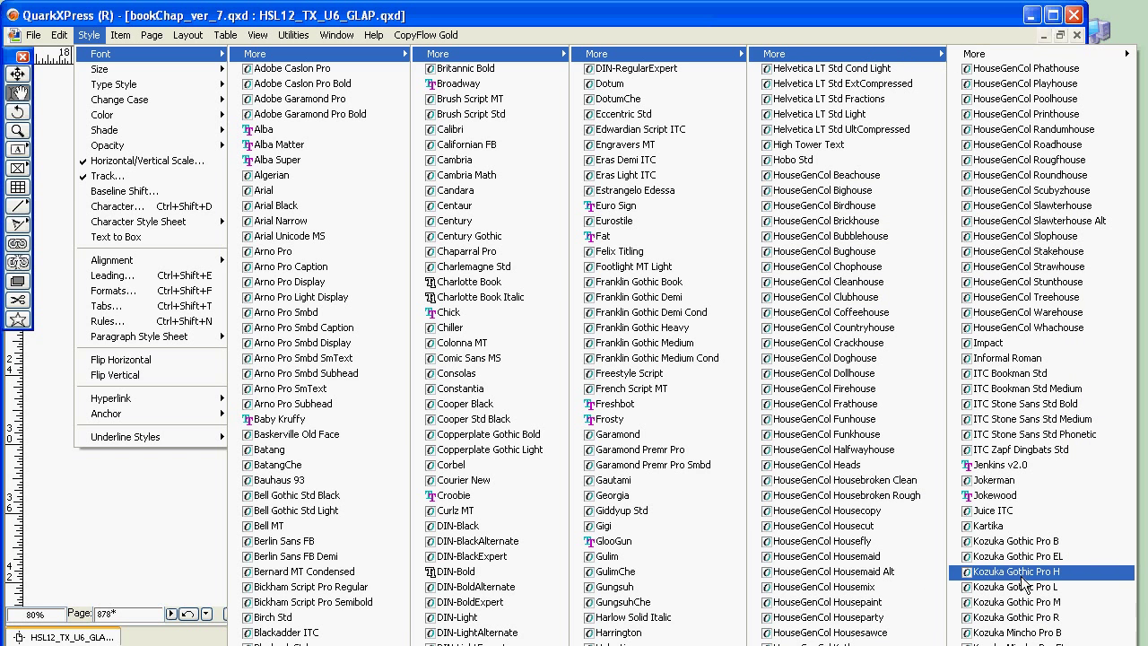
pyautogui.click(1027, 617)
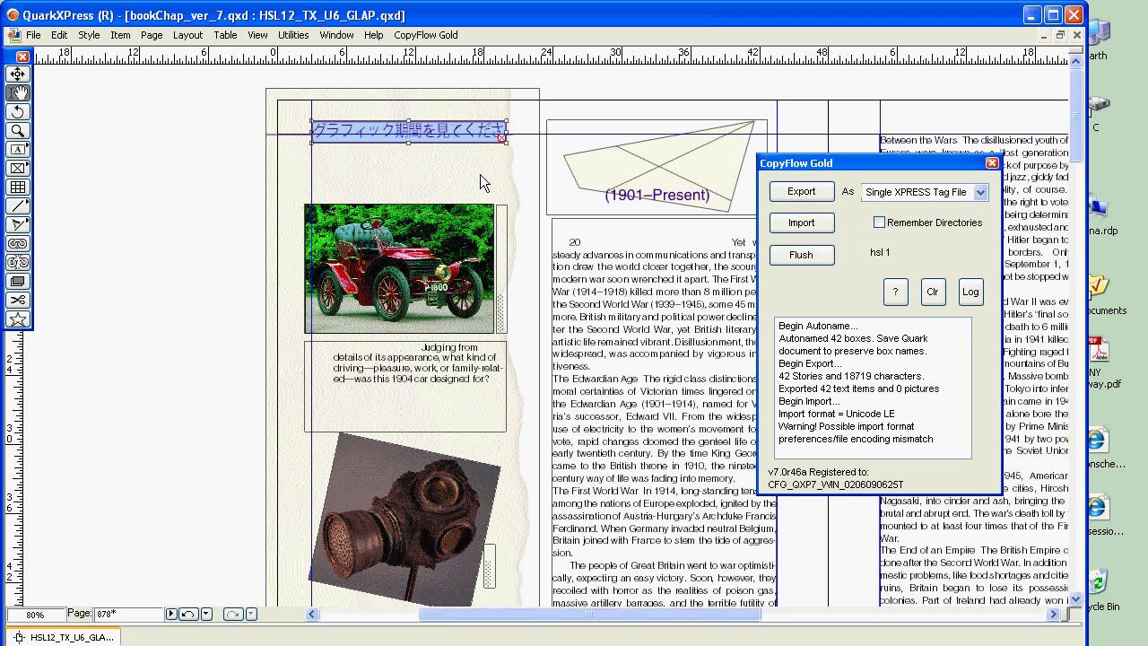
pyautogui.click(431, 136)
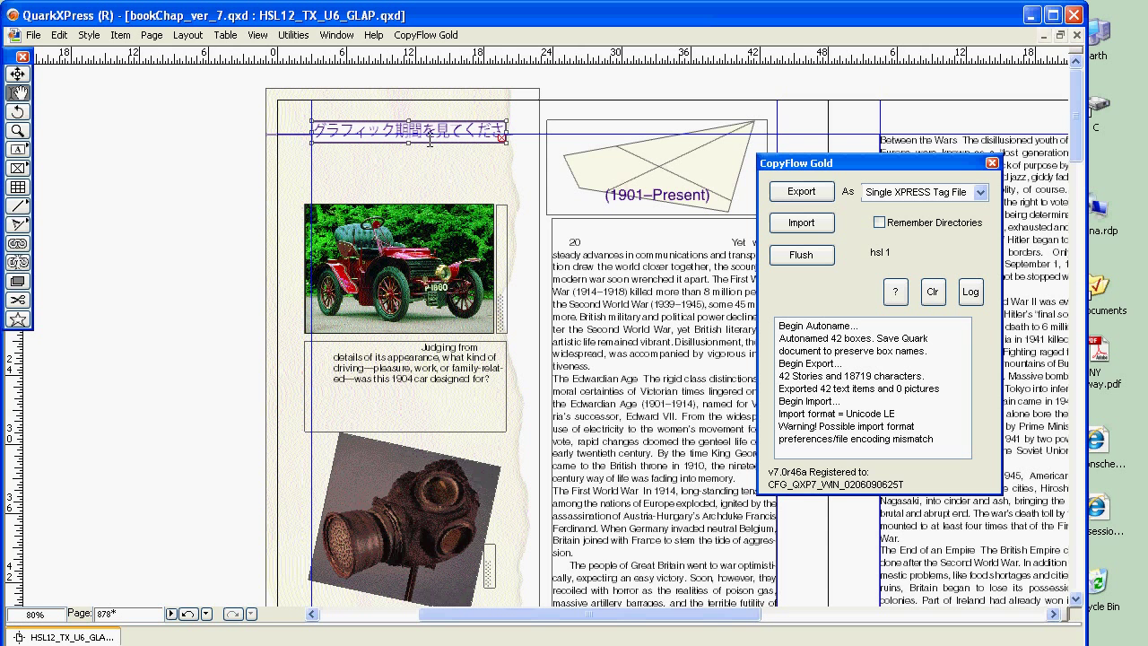